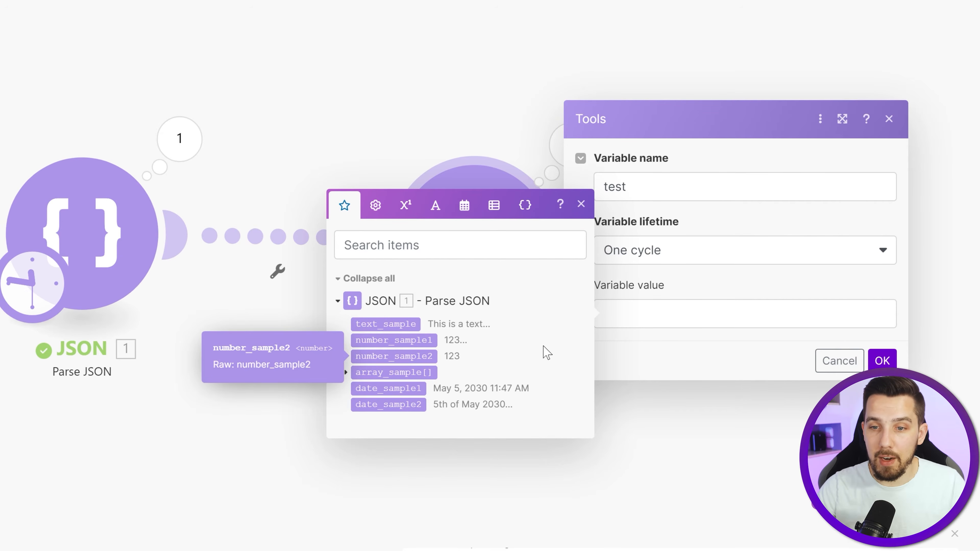
- Set the test variable's value to number_sample1 plus 7, using the math addition operator, and save the module
click(630, 316)
drag(404, 341, 655, 317)
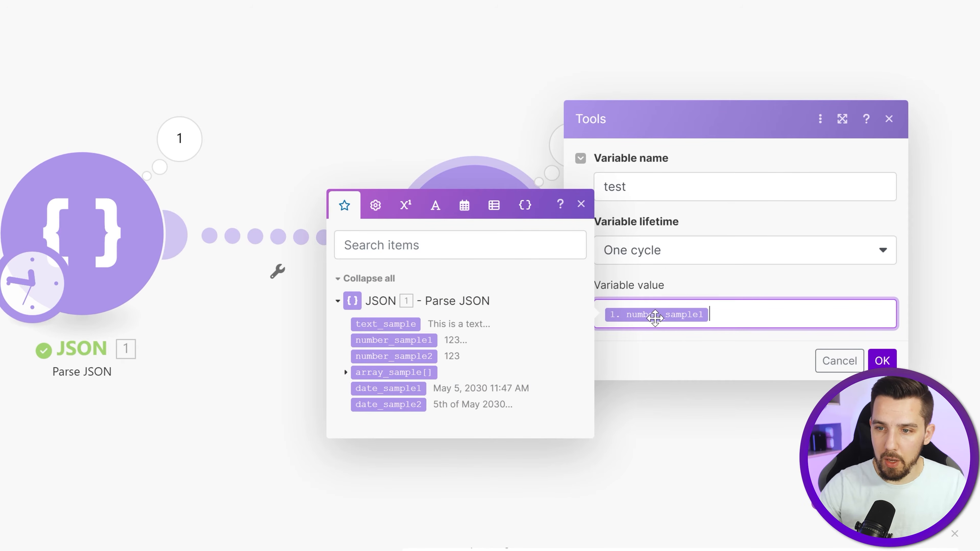
click(405, 205)
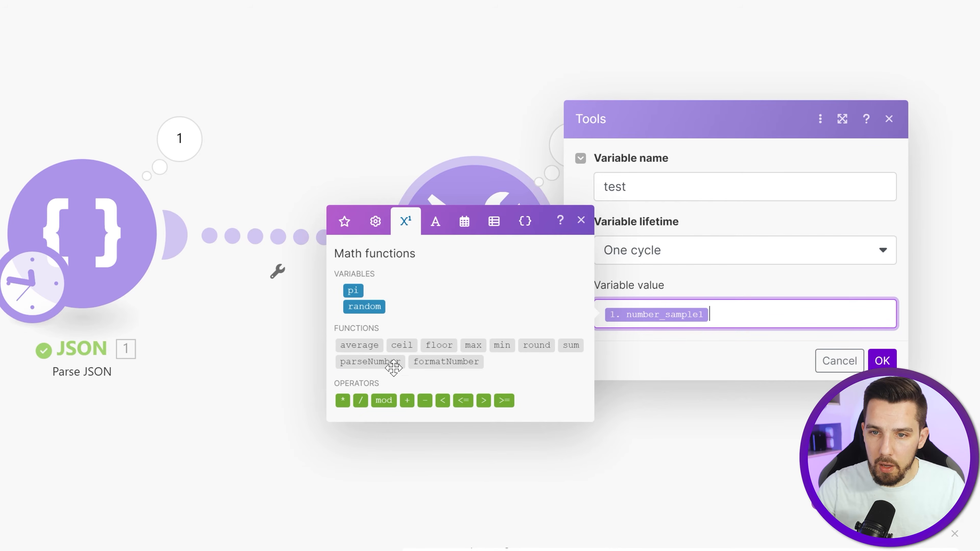
click(416, 401)
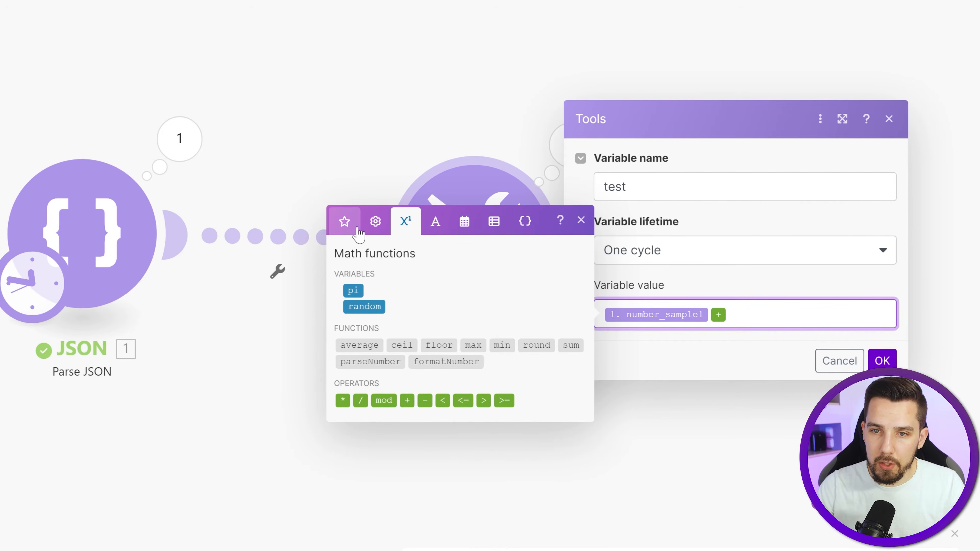
click(345, 221)
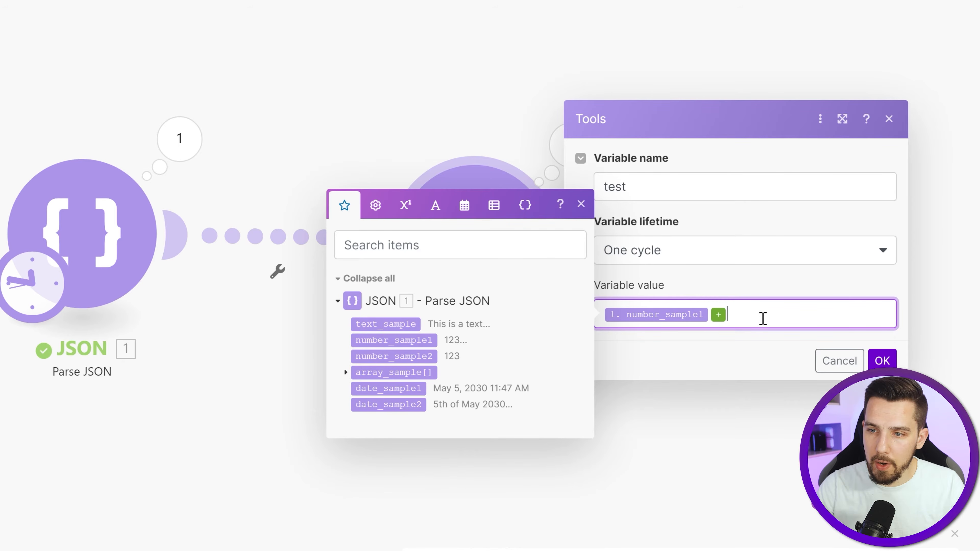
text(7)
click(763, 351)
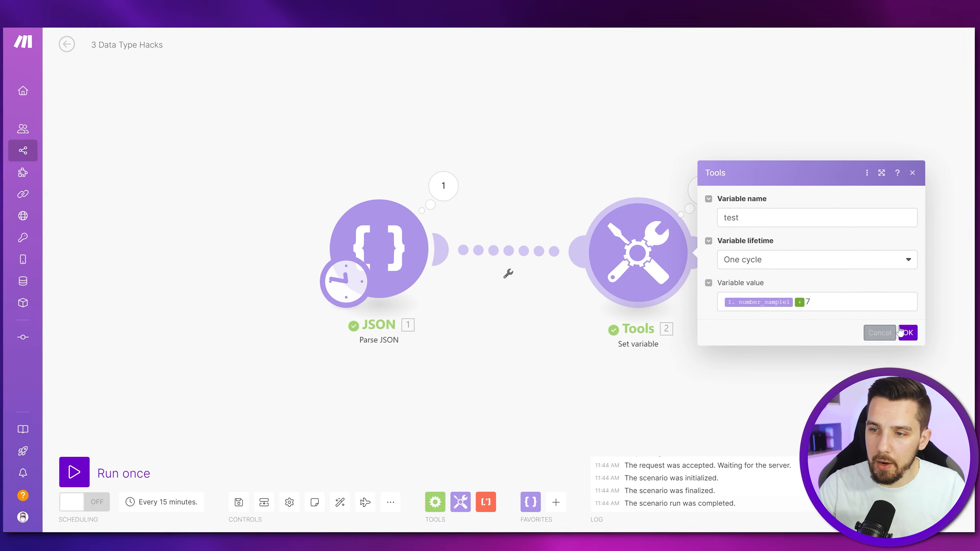
click(902, 332)
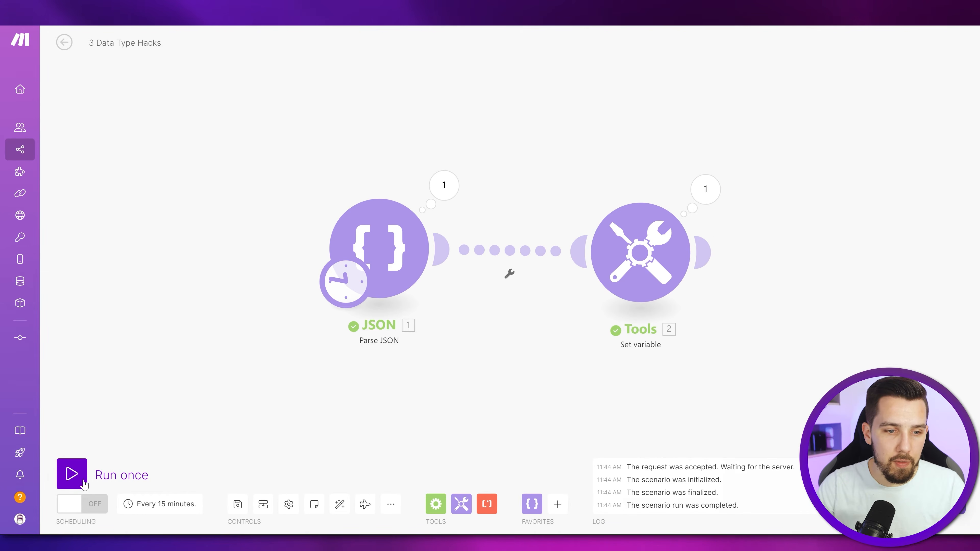
- Run the scenario once and inspect the Set variable output and the data type of the mapped number_sample1
click(705, 189)
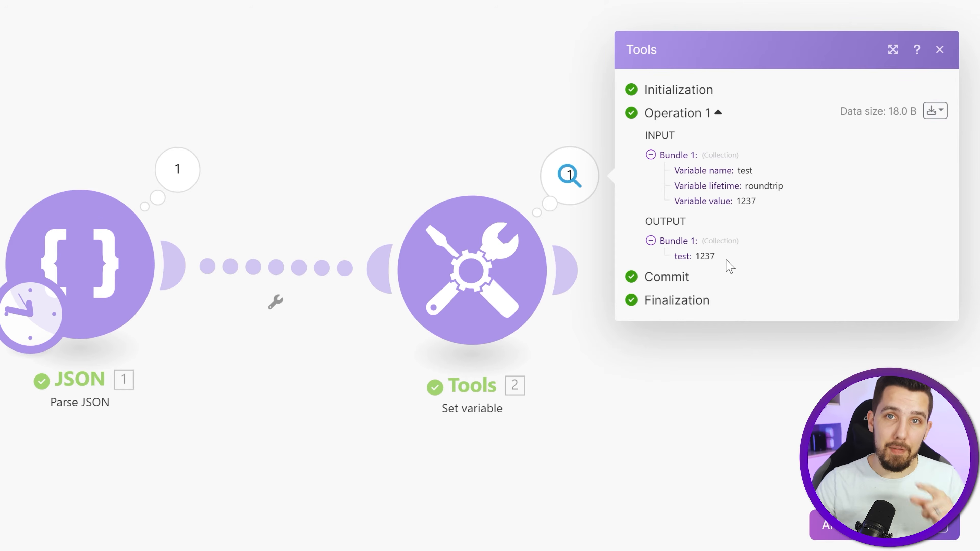
click(654, 377)
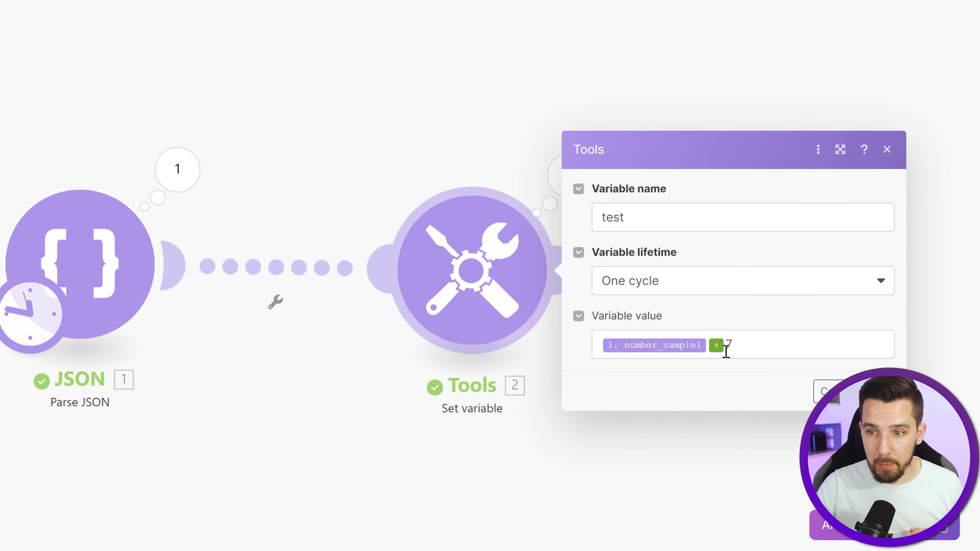
mouse_move(662, 345)
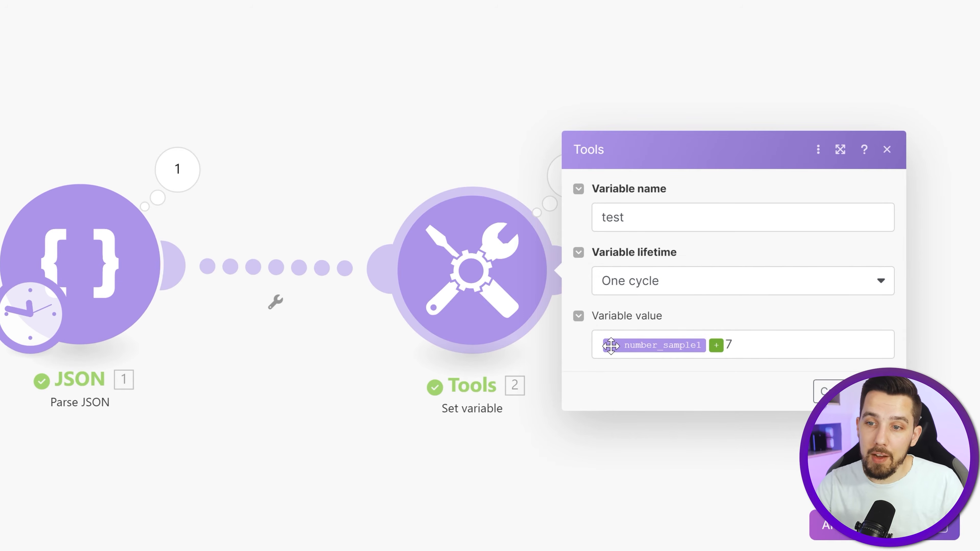
- Wrap number_sample1 in parseNumber without a decimal separator argument, leaving + 7 outside the function, and save the module
click(597, 344)
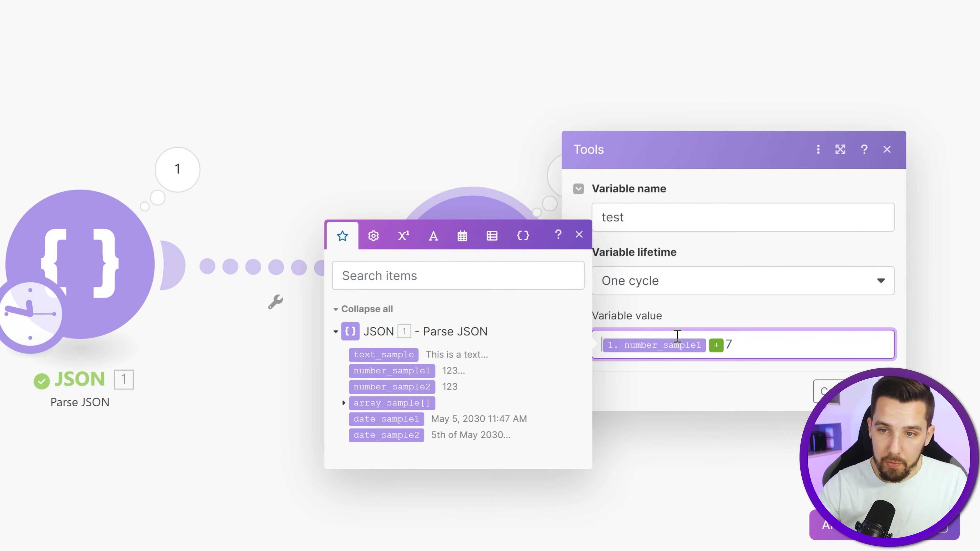
click(403, 237)
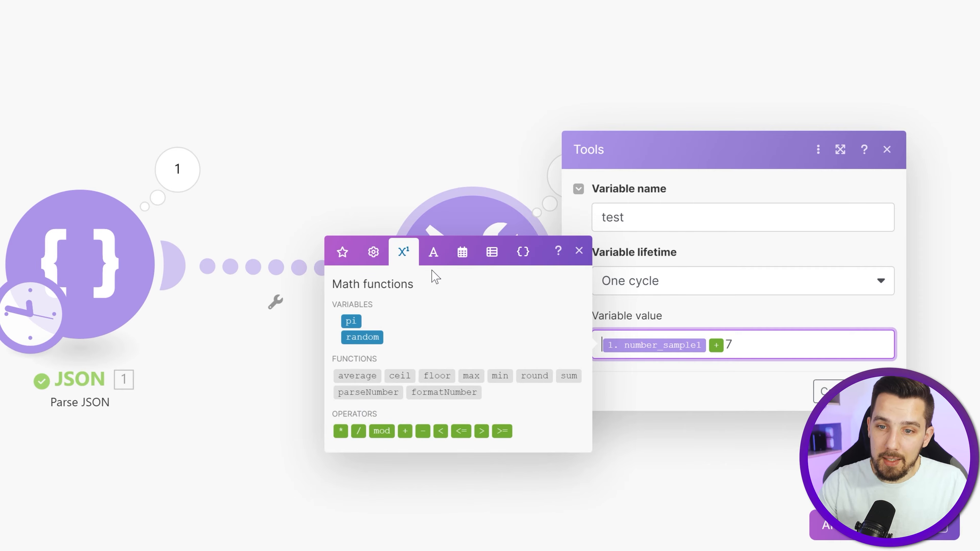
click(374, 393)
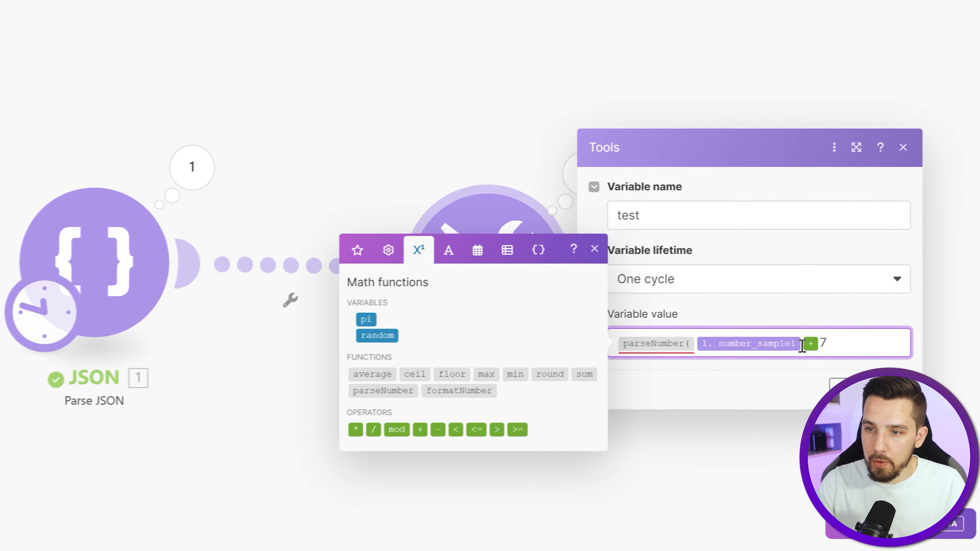
click(801, 345)
text(;))
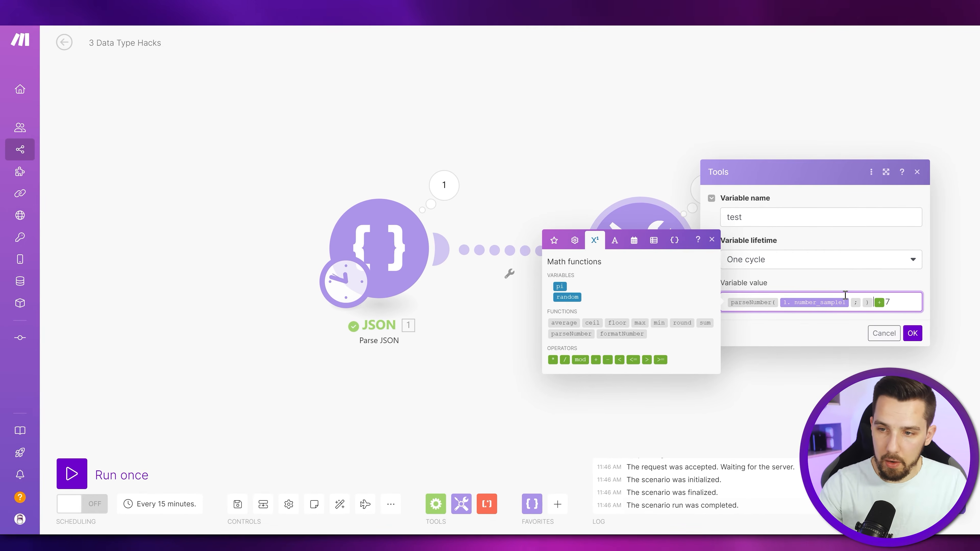
click(852, 320)
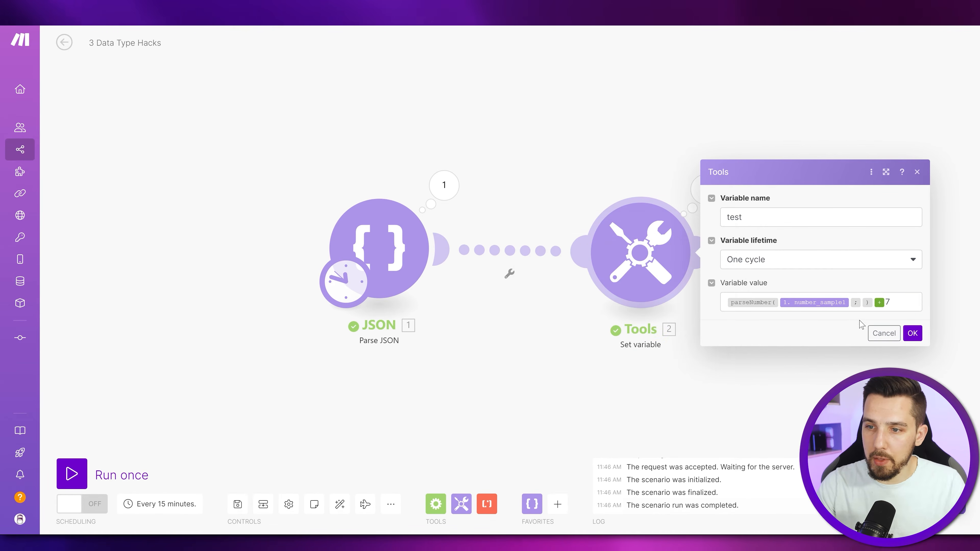
click(849, 306)
key(Delete)
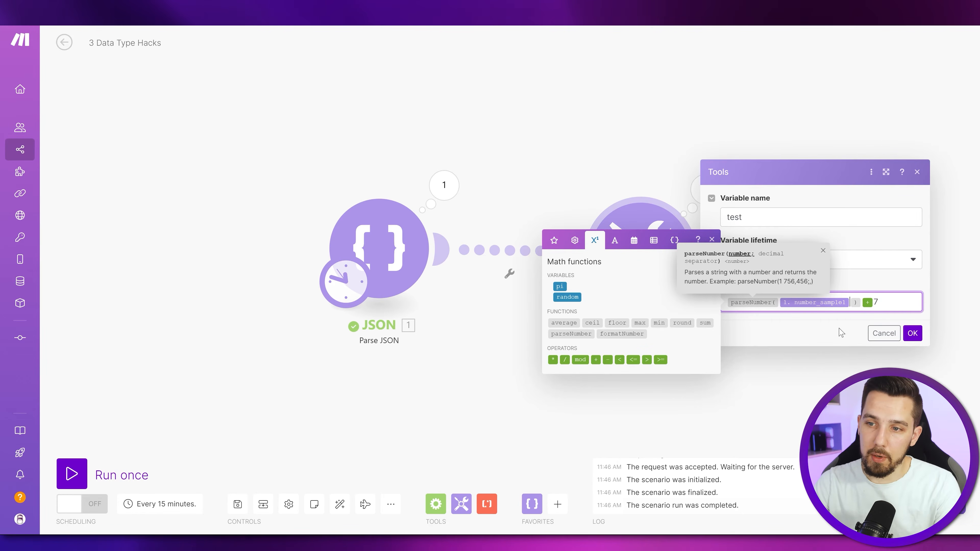
click(841, 332)
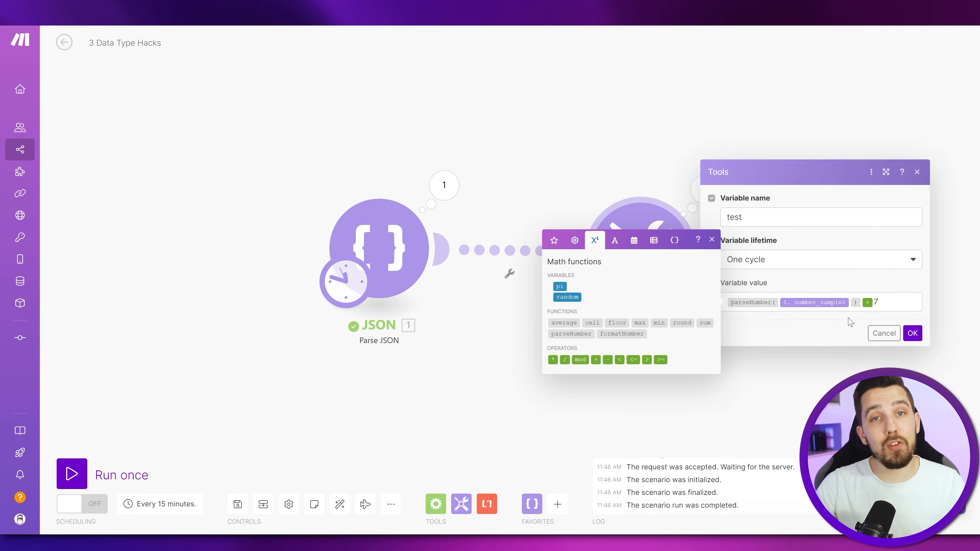
click(912, 333)
- Run the scenario once and review the Set variable output against its parseNumber formula
click(71, 474)
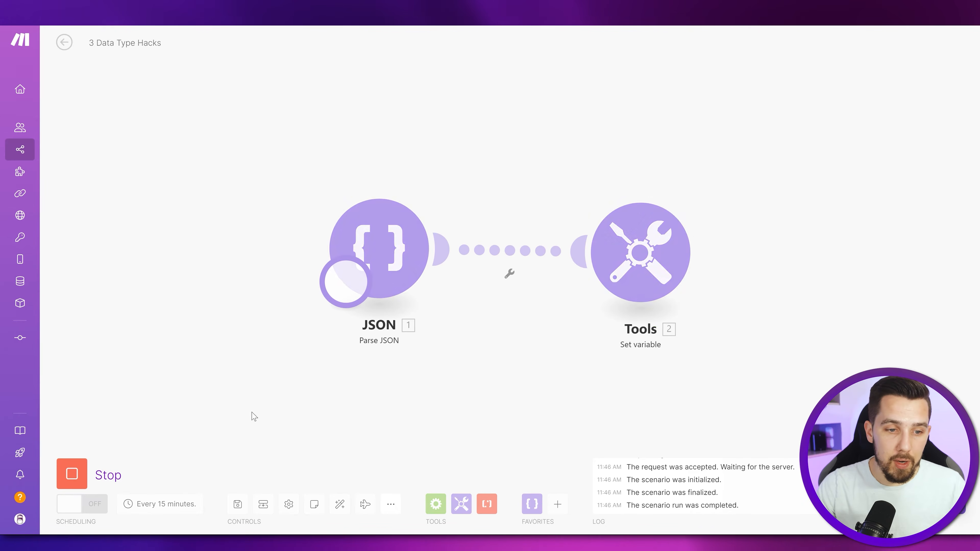
click(692, 187)
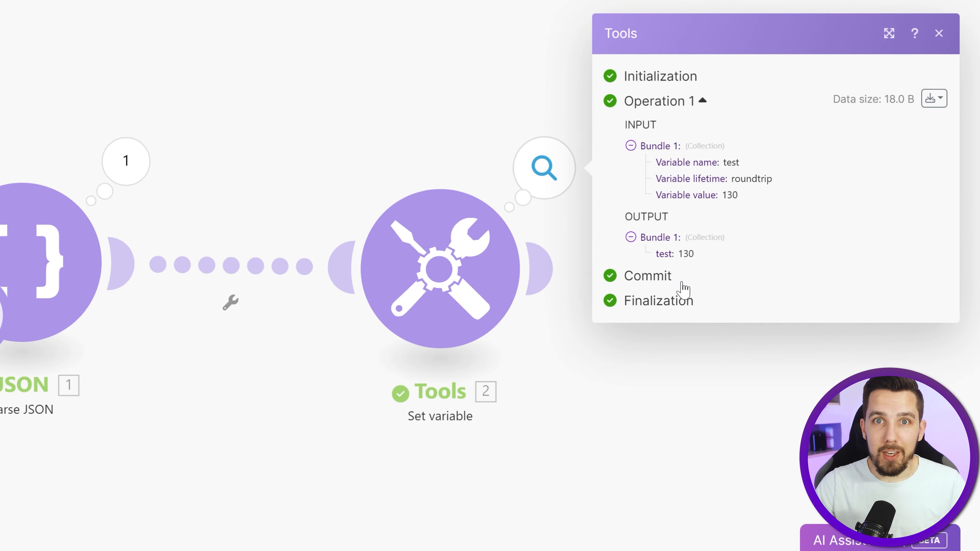
click(428, 253)
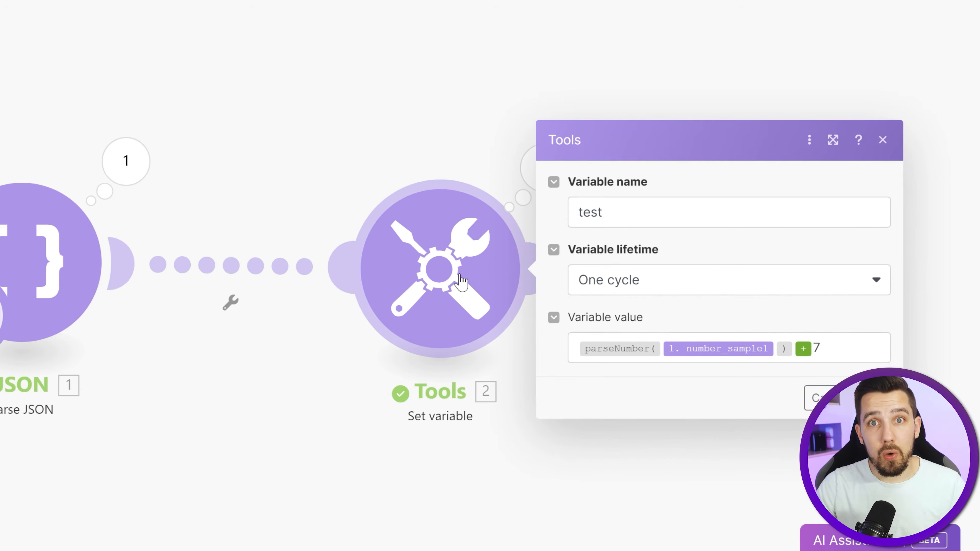
mouse_move(733, 351)
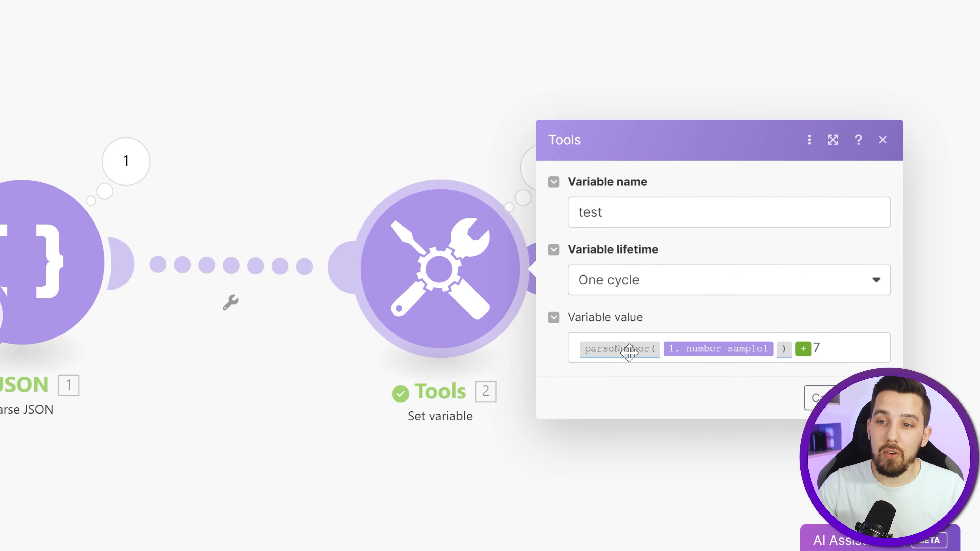
mouse_move(629, 352)
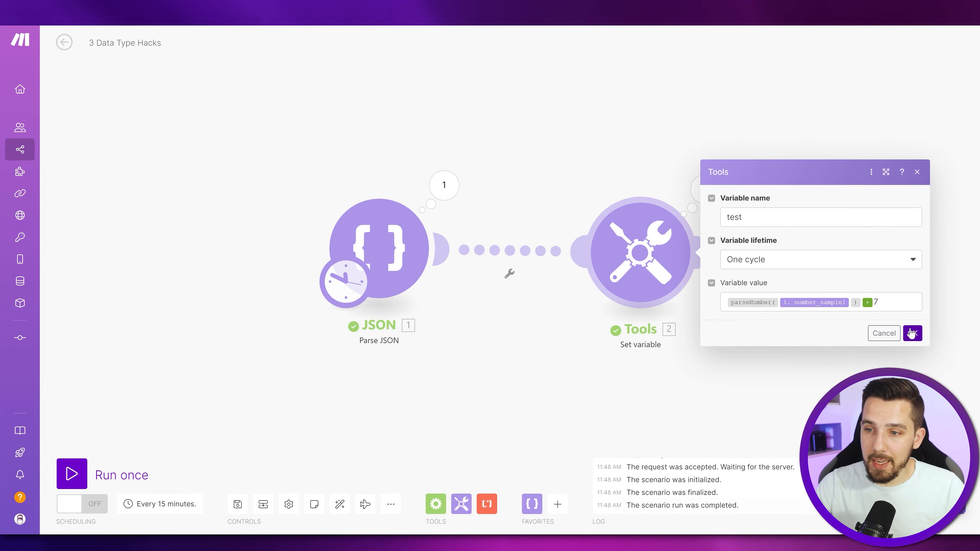
click(911, 332)
- Replace the test variable's value with addDays(date_sample1; 50) and save the module
click(425, 183)
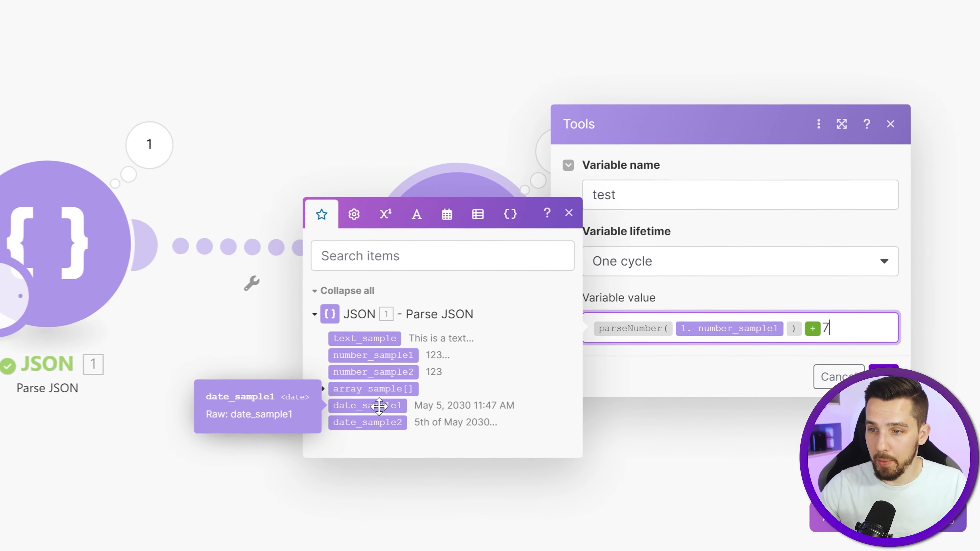
key(ctrl+a)
key(BackSpace)
text(addDays()
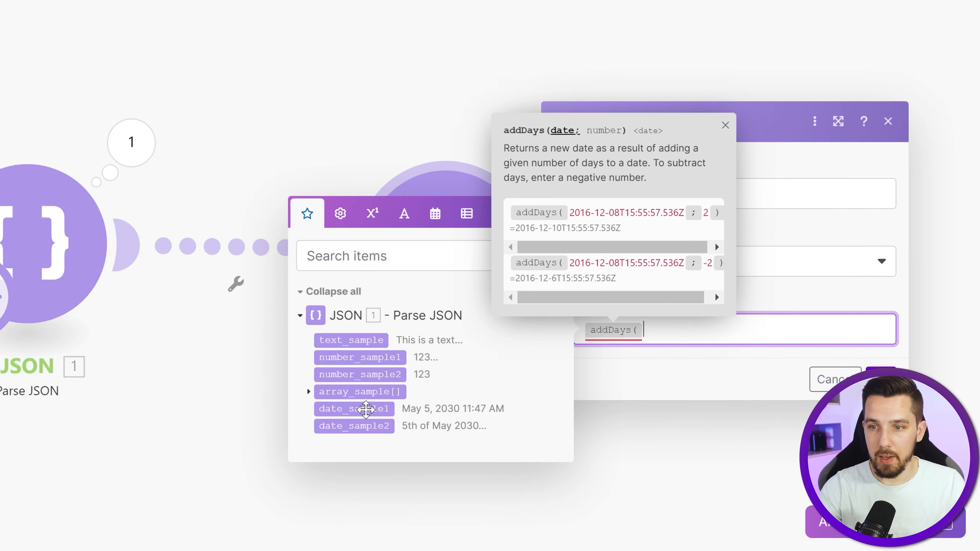
click(366, 409)
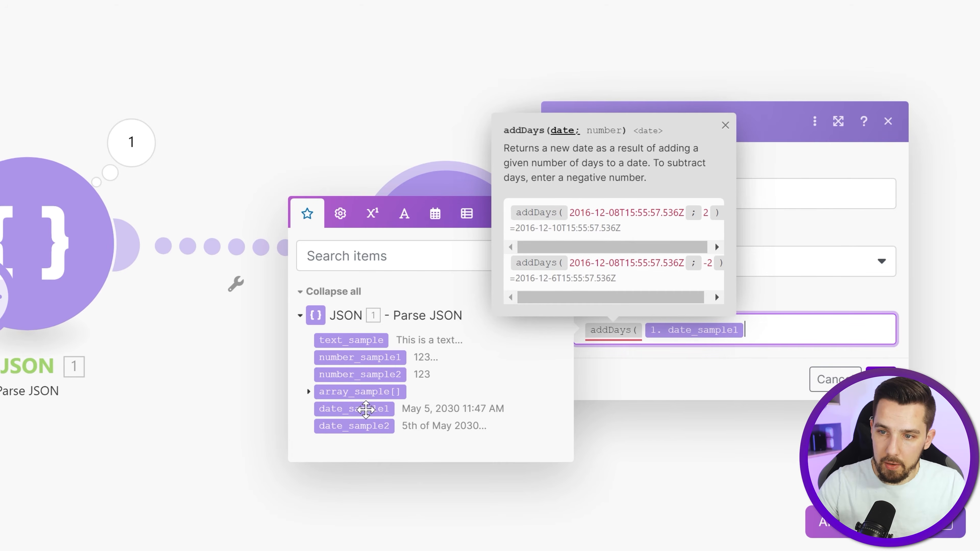
text(;50))
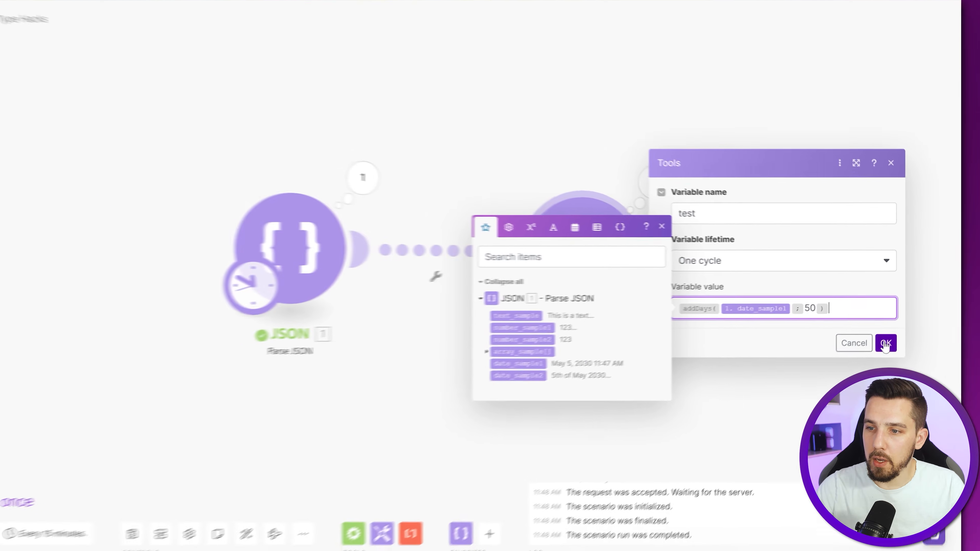
click(838, 376)
- Run the scenario once and compare the Set variable output date with the addDays formula
click(60, 478)
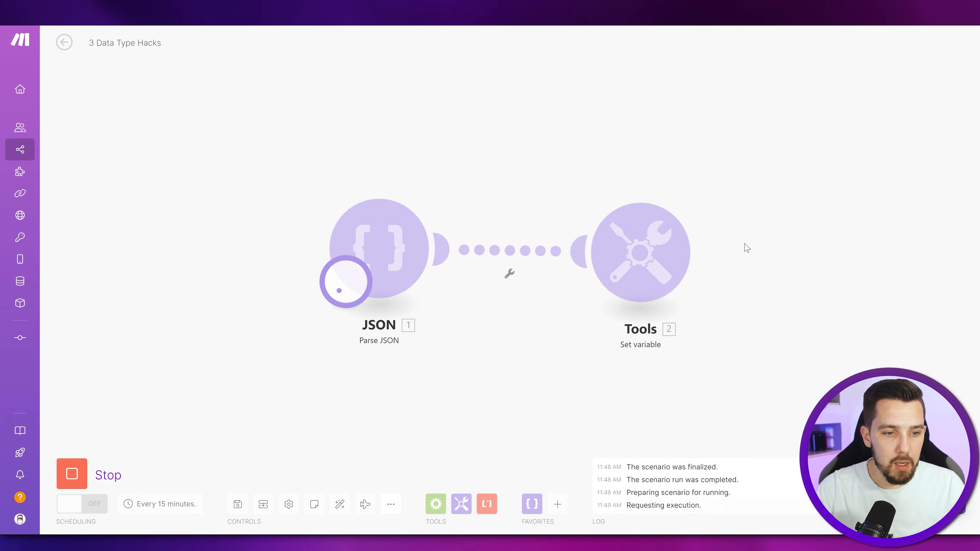
click(705, 189)
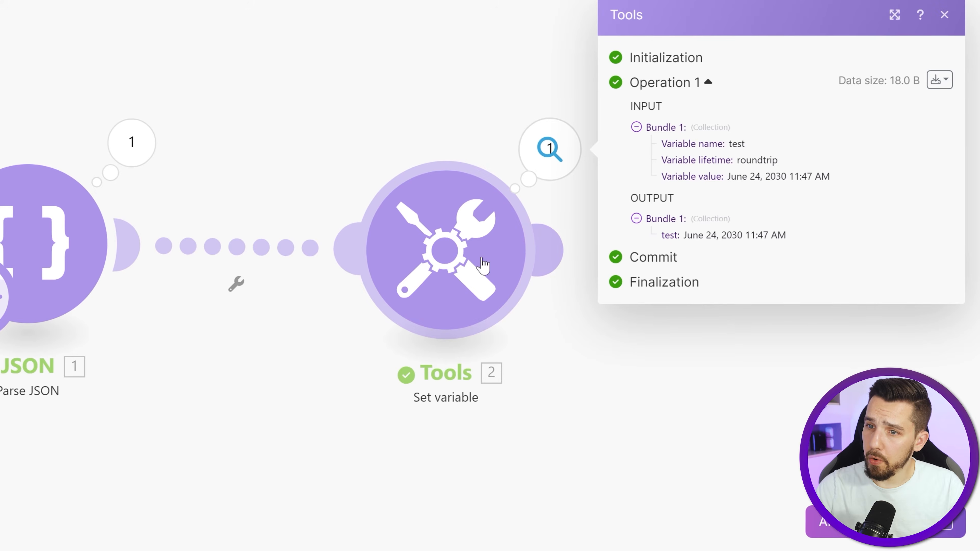
click(481, 259)
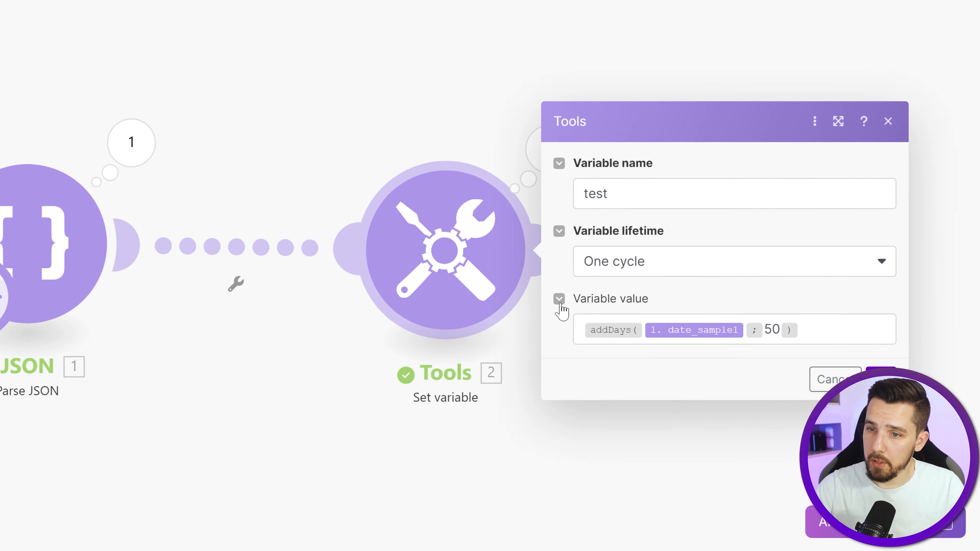
click(527, 125)
click(546, 143)
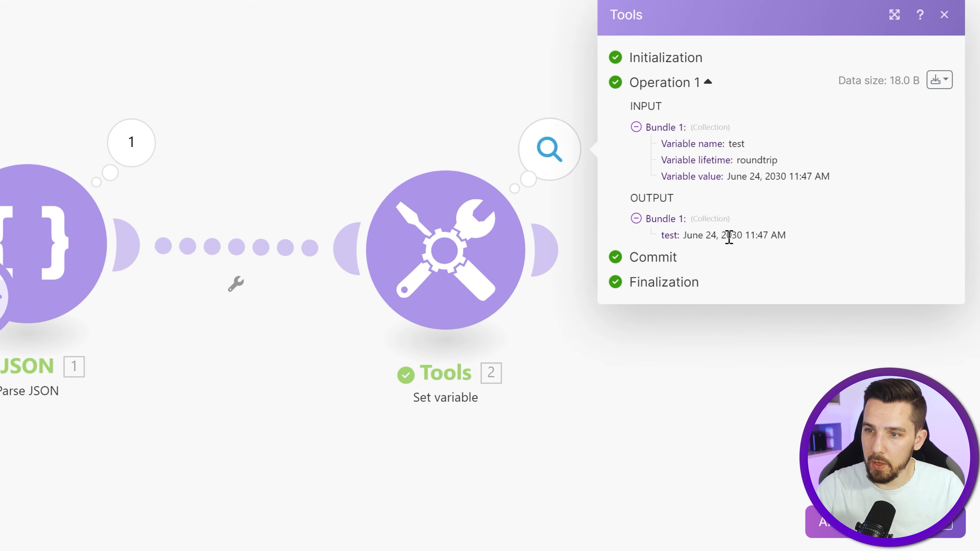
mouse_move(701, 237)
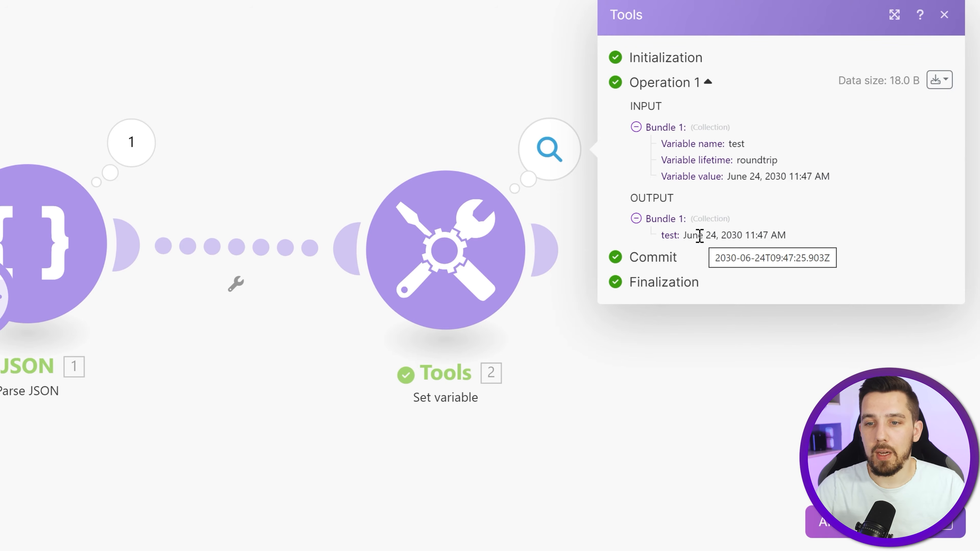
- Replace date_sample1 with date_sample2 in the addDays formula and save the module
click(483, 236)
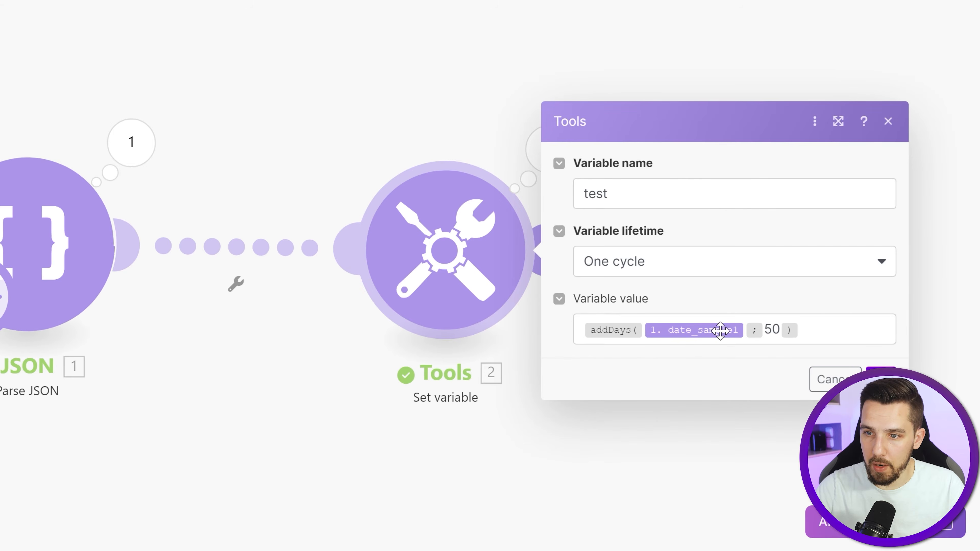
click(747, 329)
key(BackSpace)
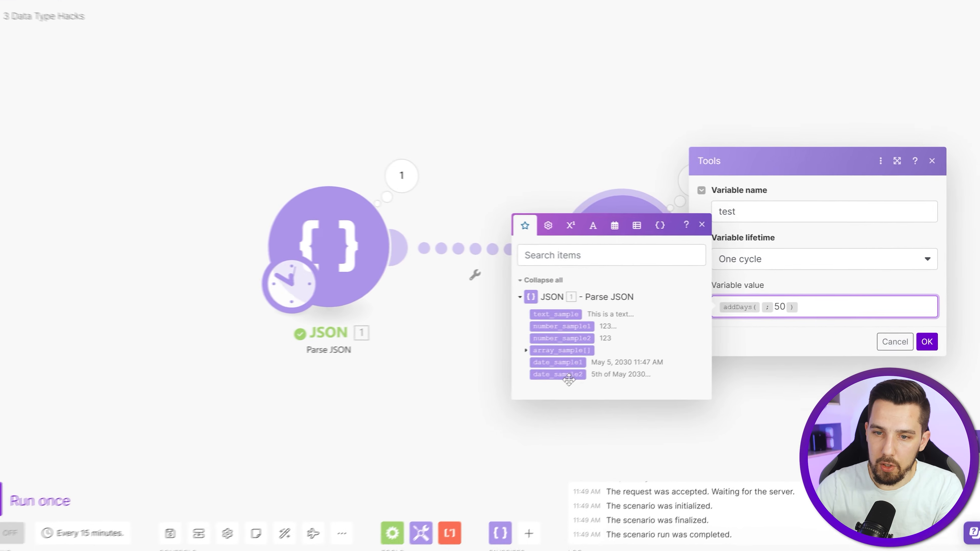
click(926, 341)
- Run the scenario once with the date_sample2 formula and check the data type of the mapped date_sample2
click(1, 488)
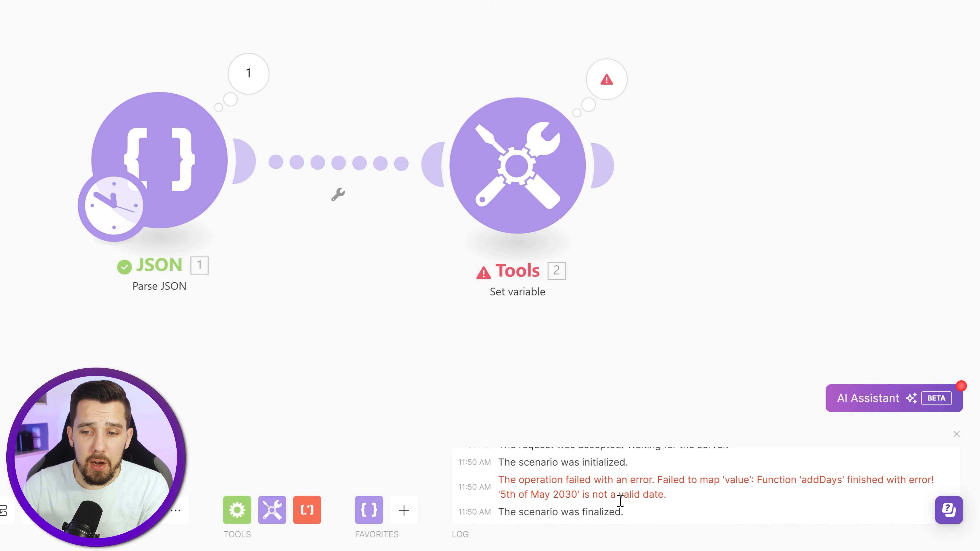
click(555, 232)
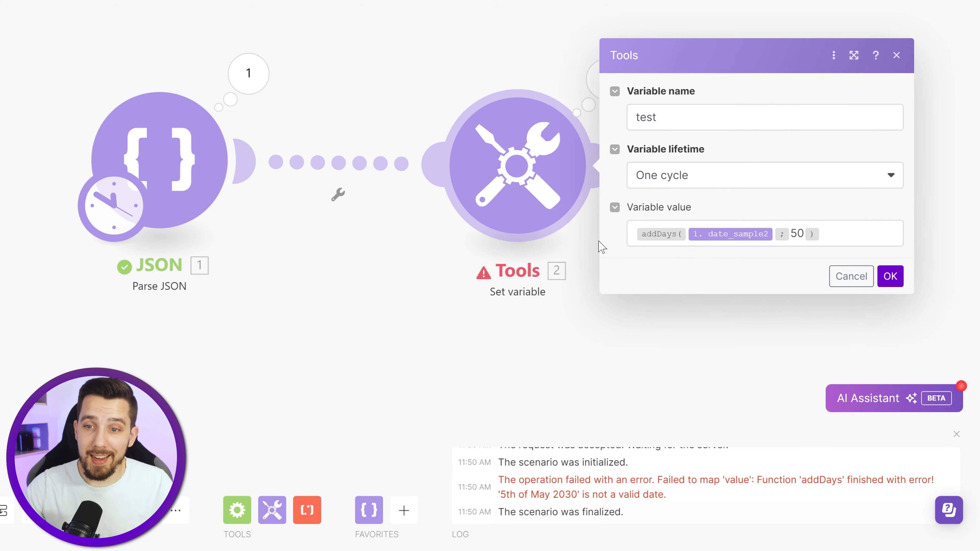
mouse_move(715, 232)
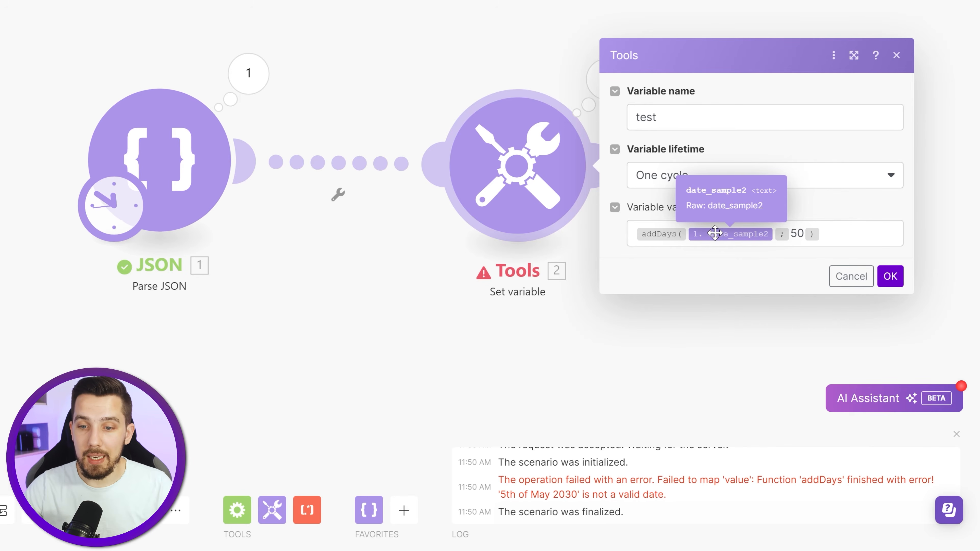
- Wrap date_sample2 in a parseDate function inside the addDays formula and begin its format argument with Do
click(687, 234)
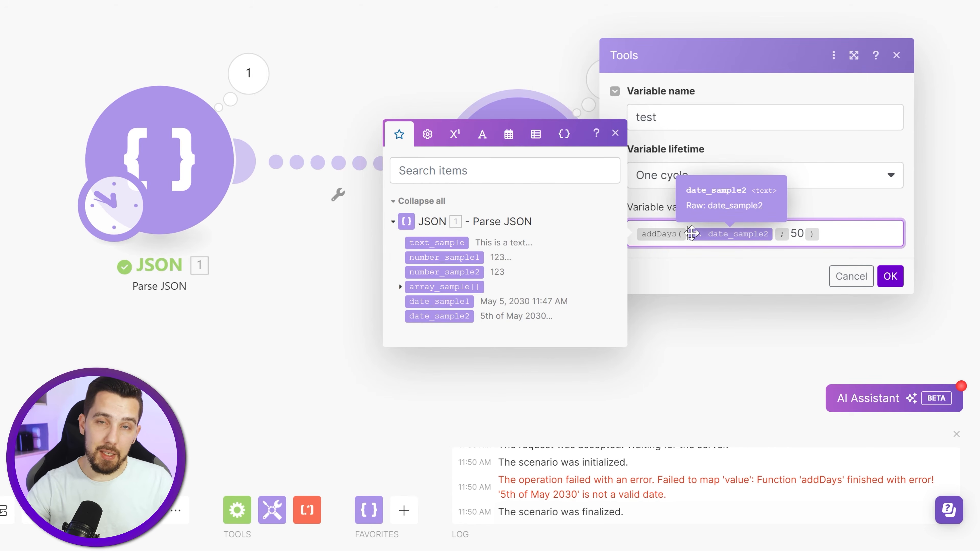
click(690, 234)
text(parseDate()
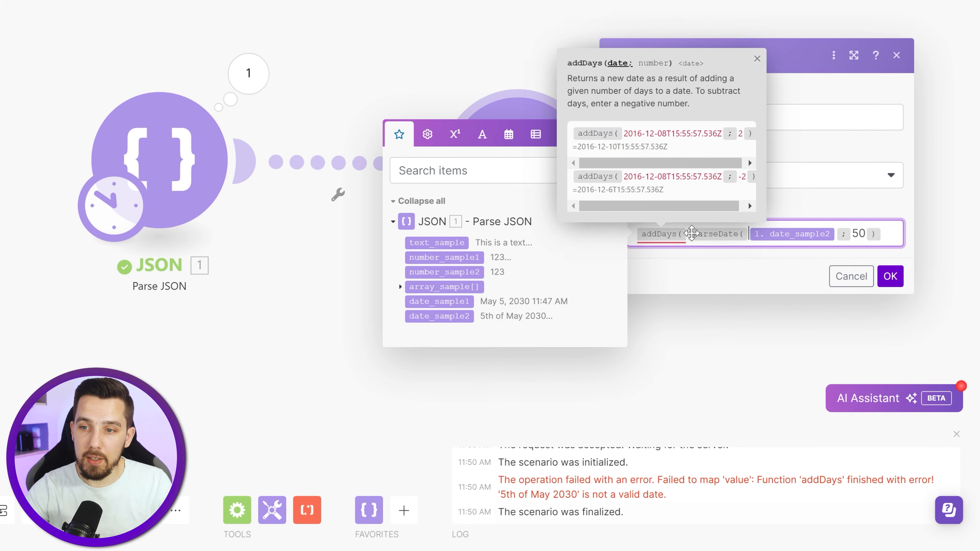
text(;)
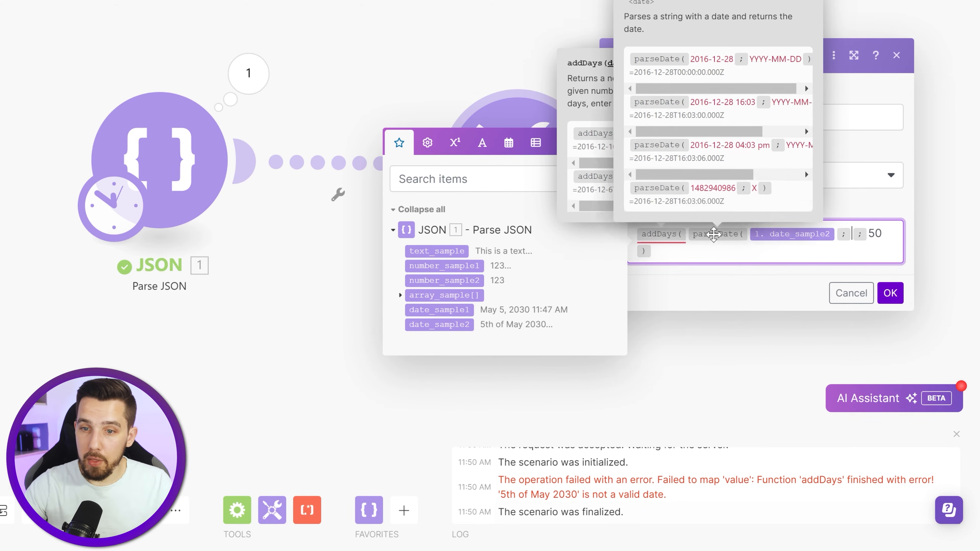
text(Do)
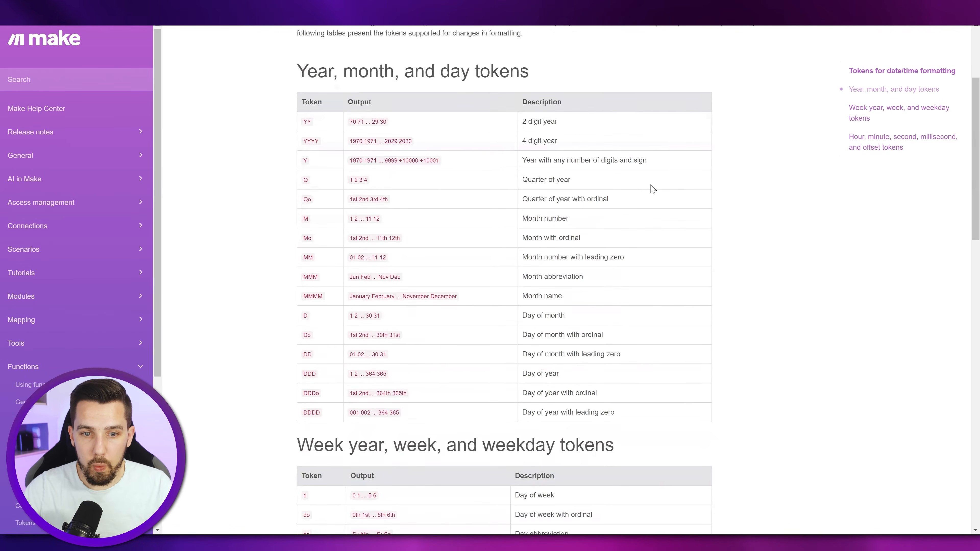
- Check the Do token in Make's date/time formatting documentation, then add the literal word "of" to the parseDate format
scroll(646, 178, down, 8)
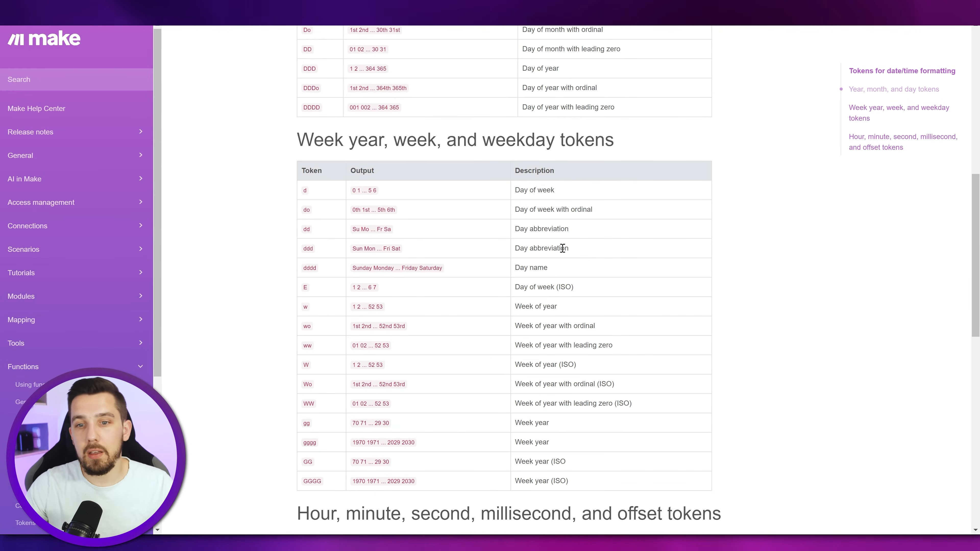
scroll(558, 249, up, 3)
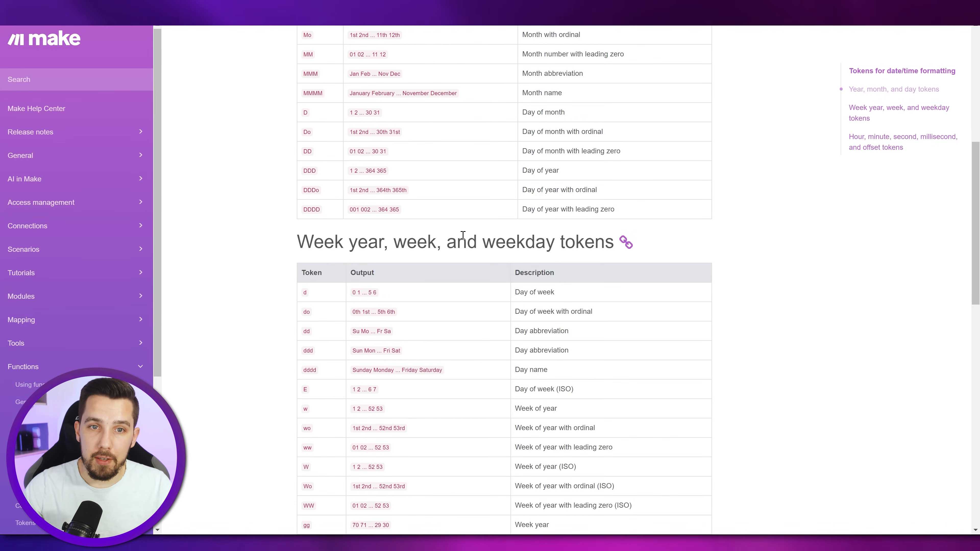
scroll(439, 239, up, 3)
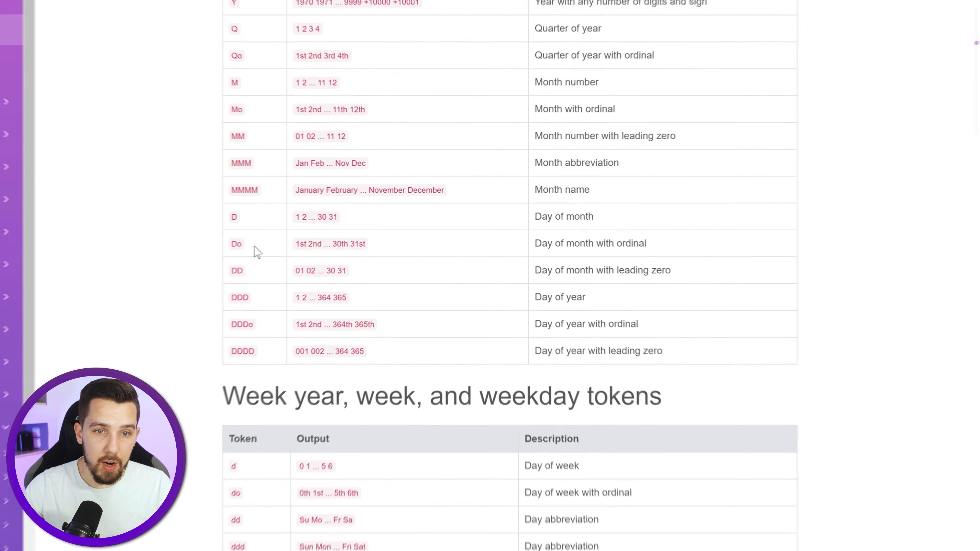
drag(196, 250, 206, 249)
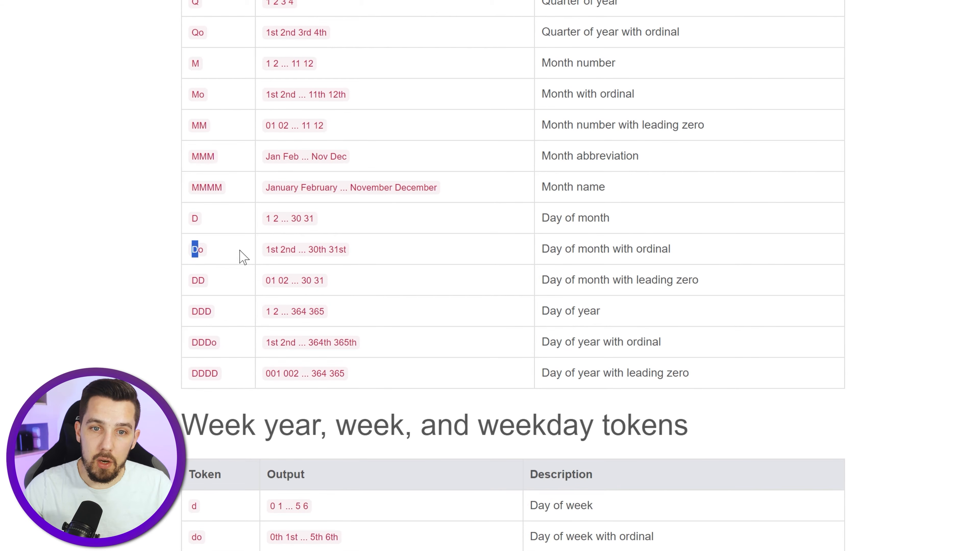
click(271, 248)
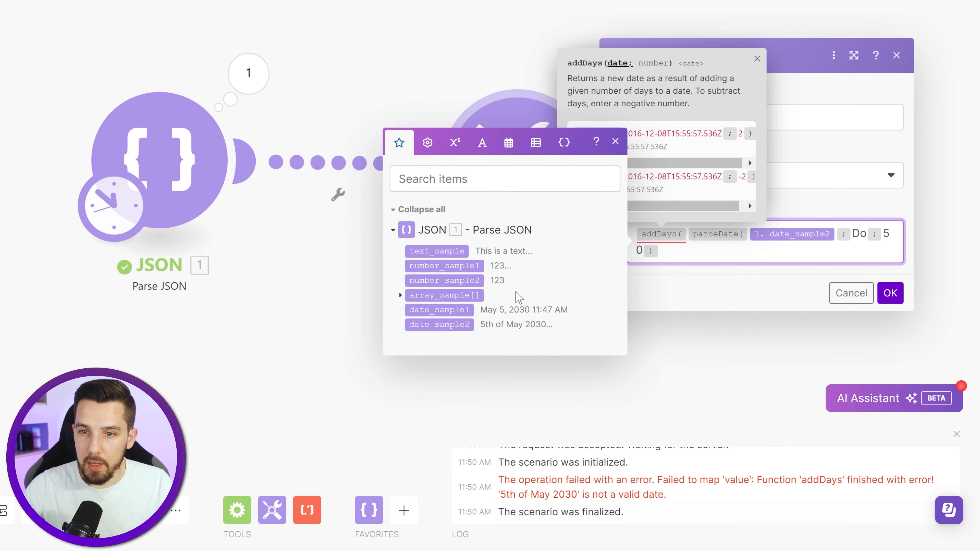
text(of)
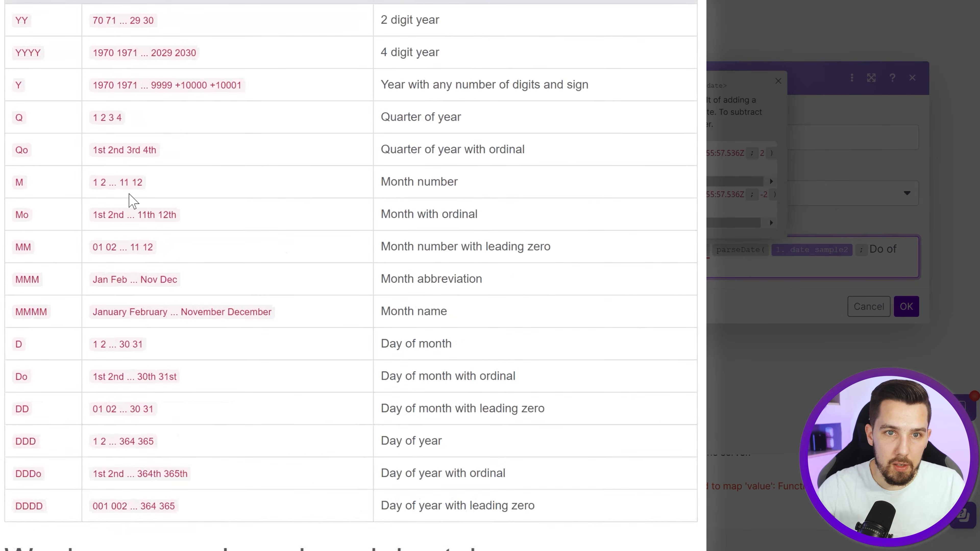
- Look up the month and year tokens, complete the parseDate format as Do of MMMM YYYY, and close the function
scroll(81, 305, down, 15)
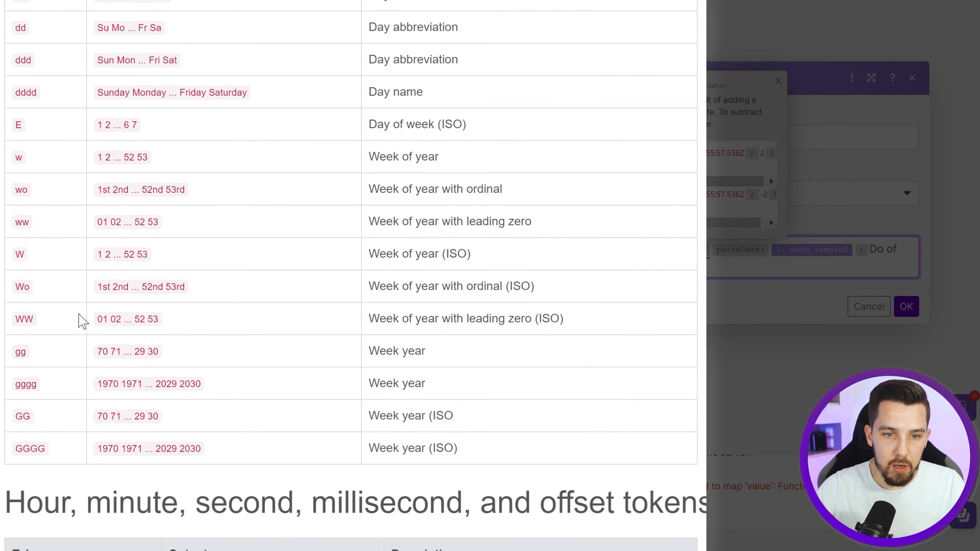
scroll(79, 321, down, 10)
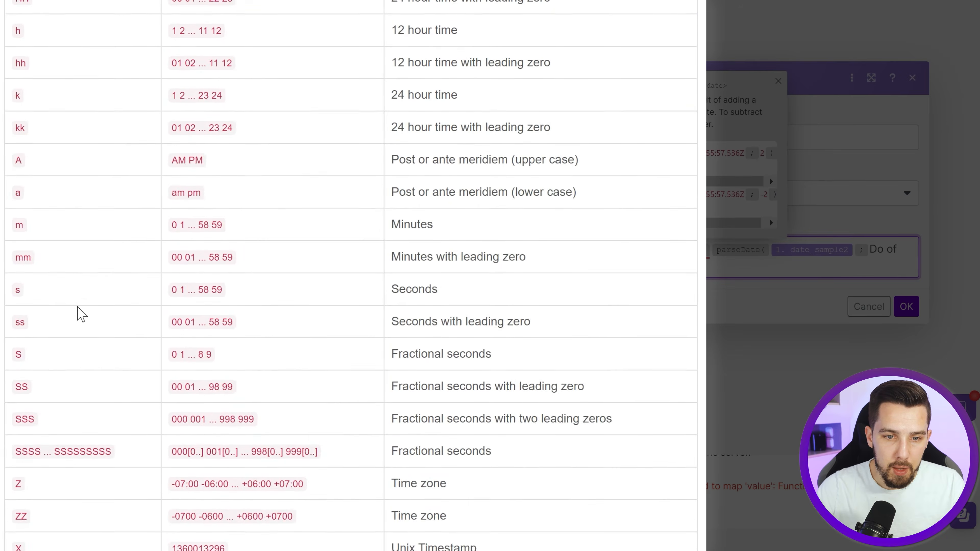
scroll(96, 301, up, 6)
scroll(98, 301, up, 10)
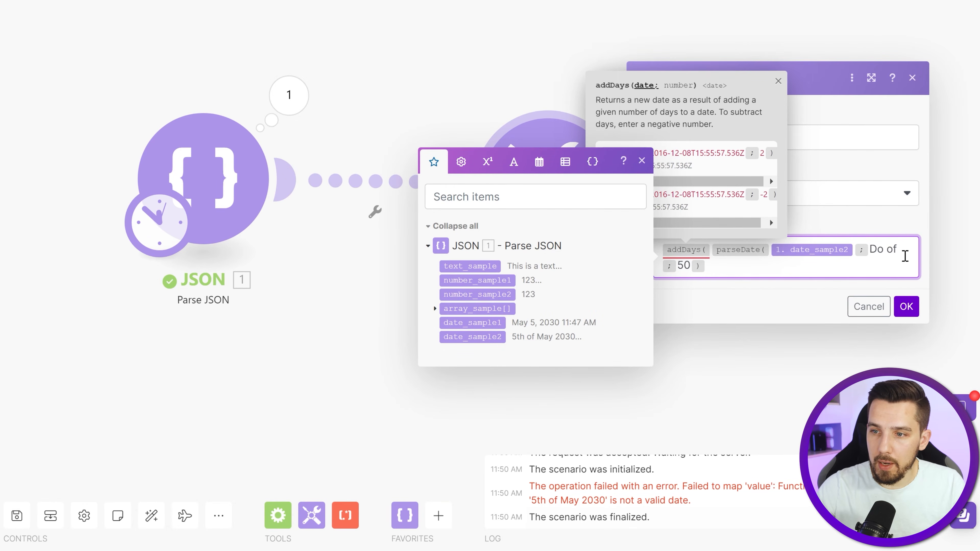
text(MMM )
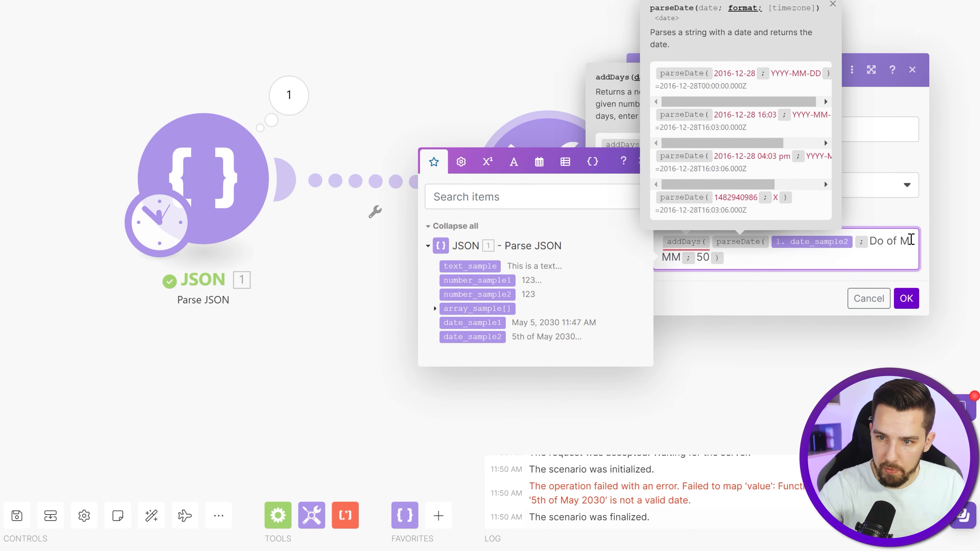
text(M)
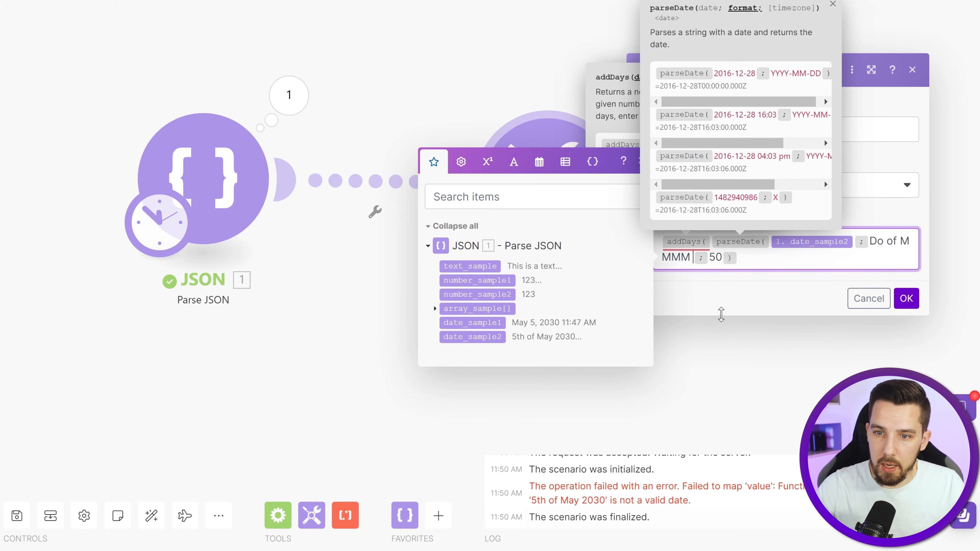
text( YYYY )
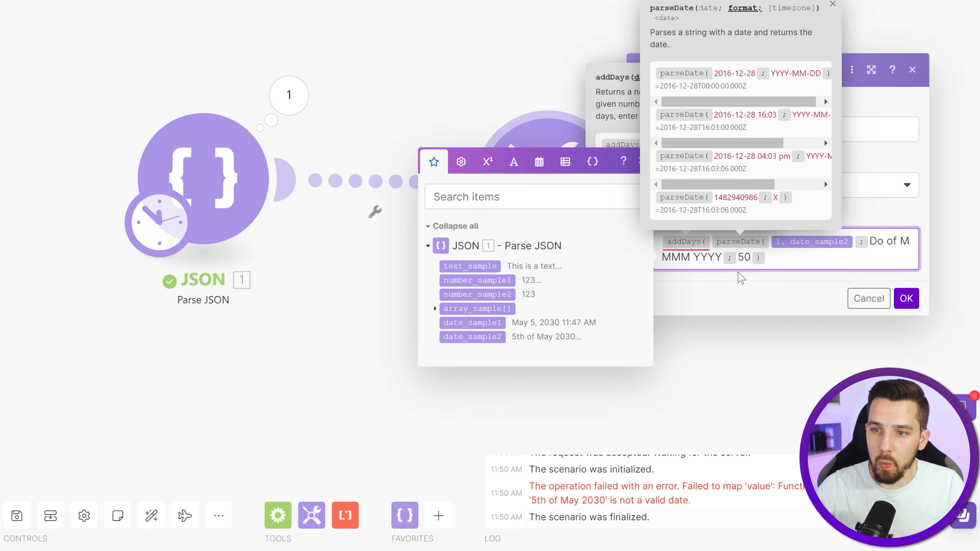
text())
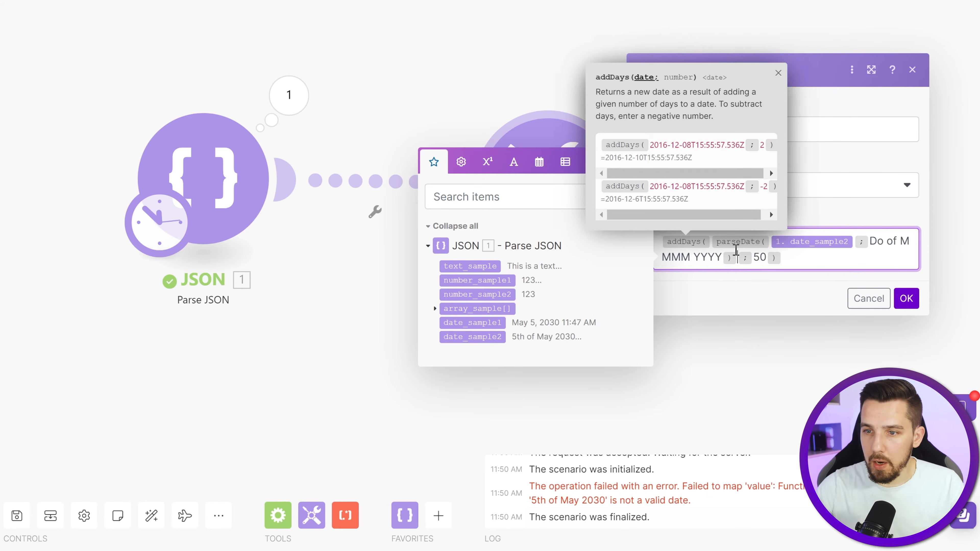
- Check the closing bracket of parseDate in the variable value and save the Set variable module
click(738, 252)
click(730, 265)
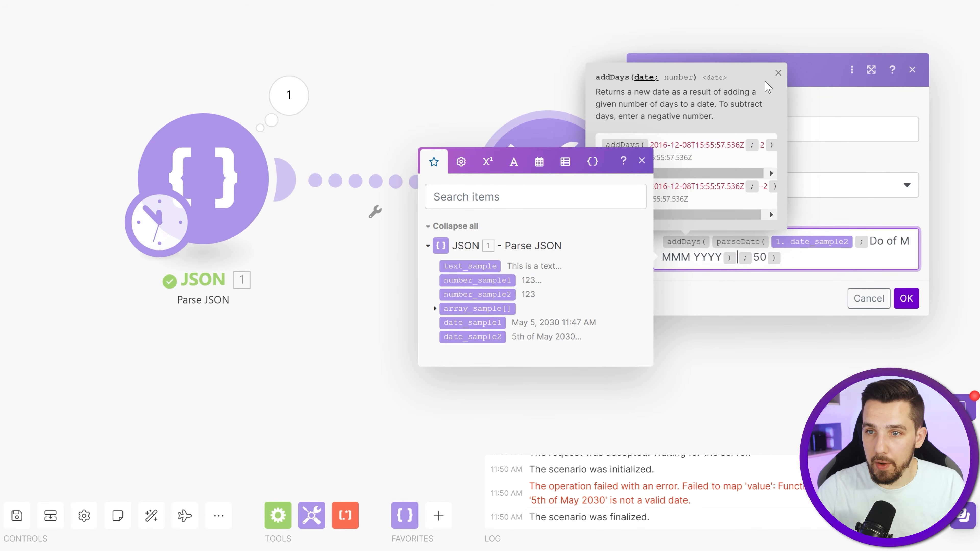
click(776, 74)
click(763, 245)
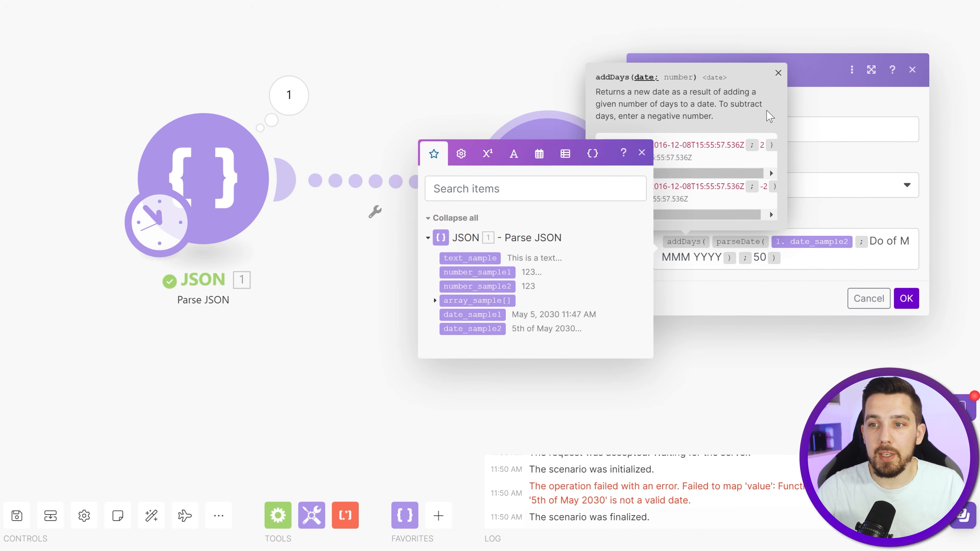
click(818, 262)
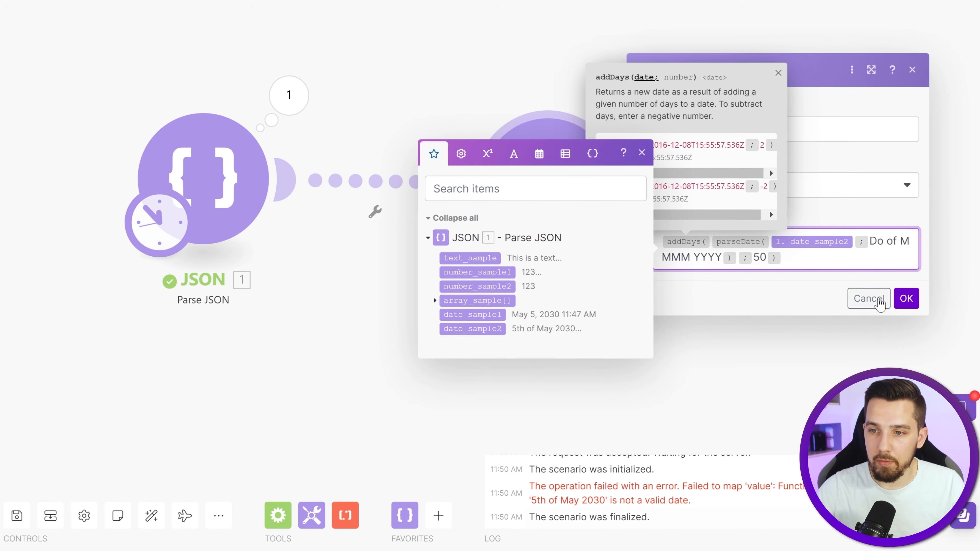
click(905, 299)
- Review the saved parseDate formula, run the scenario once, and inspect the Set variable module's output
click(528, 188)
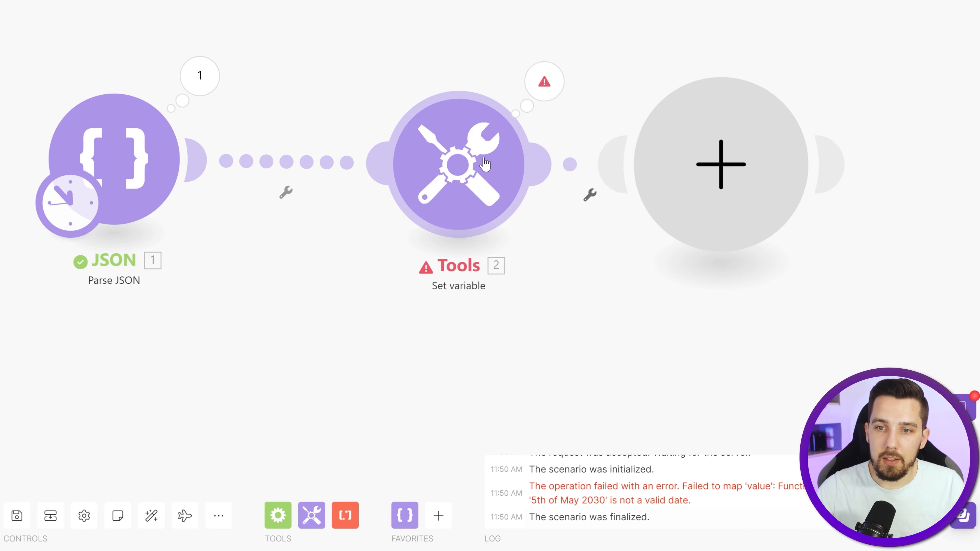
click(456, 166)
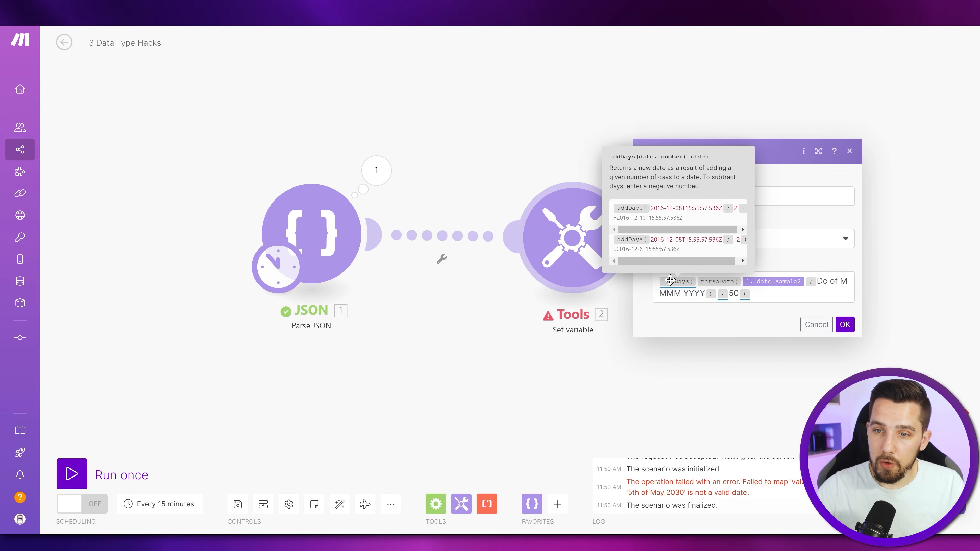
click(367, 356)
click(85, 464)
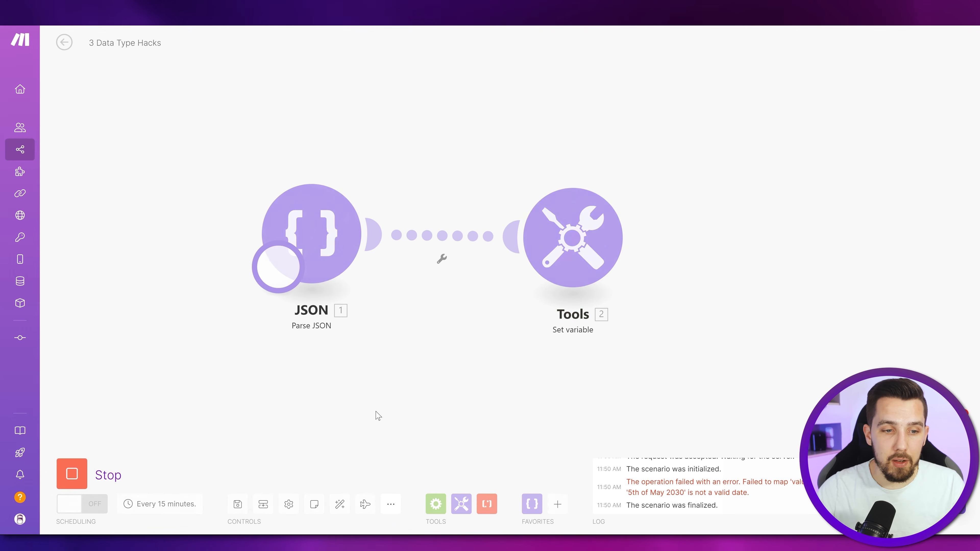
click(718, 189)
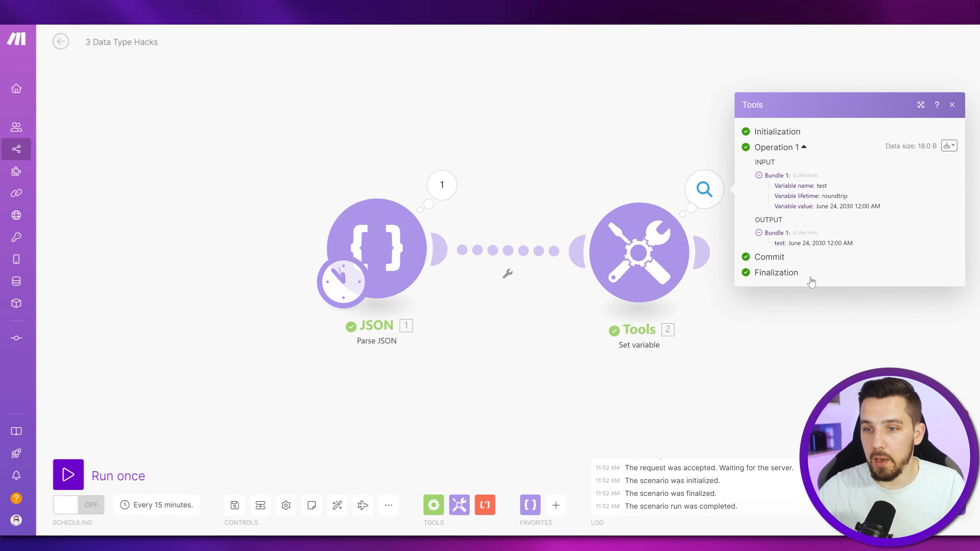
mouse_move(805, 246)
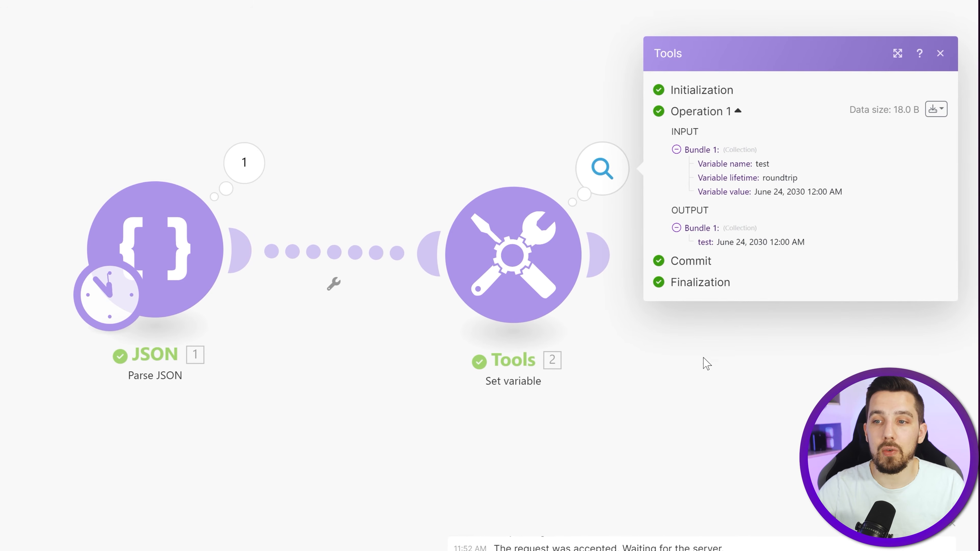
- Wrap the test variable's entire addDays formula in a formatDate function and add a separator for its format argument
click(495, 266)
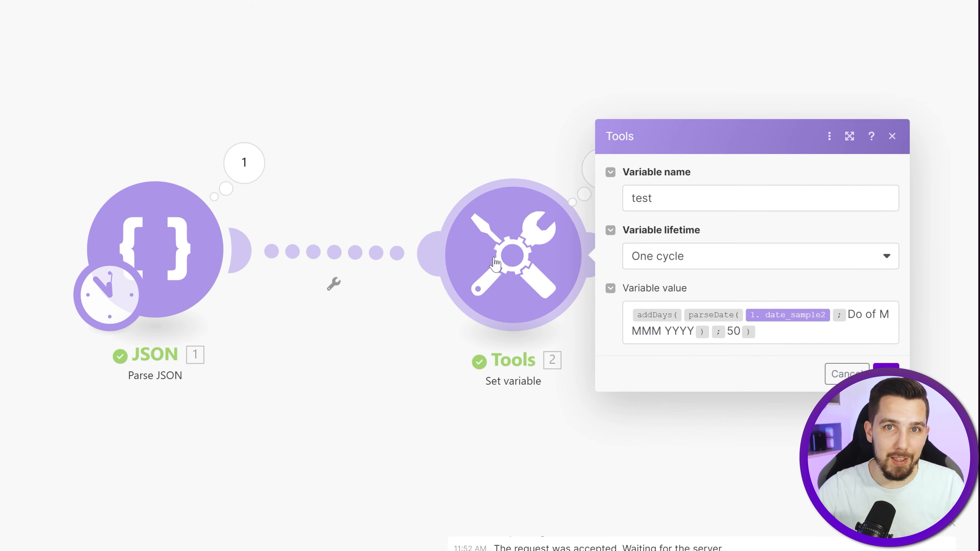
click(633, 316)
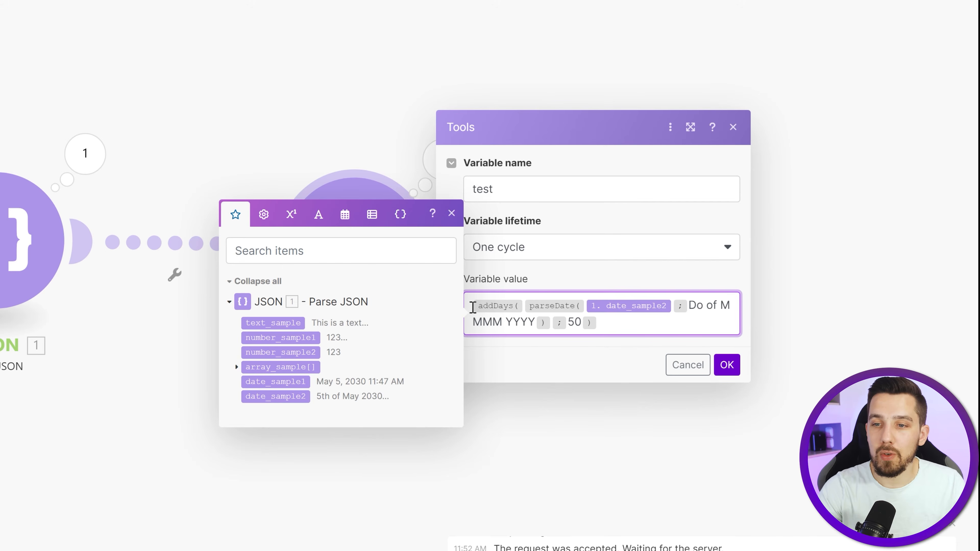
text(formatDate)
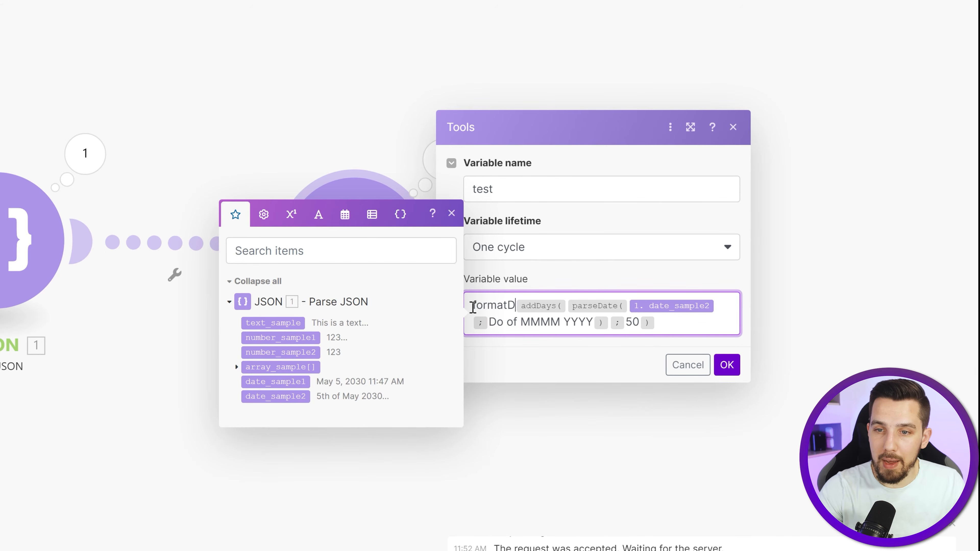
text(()
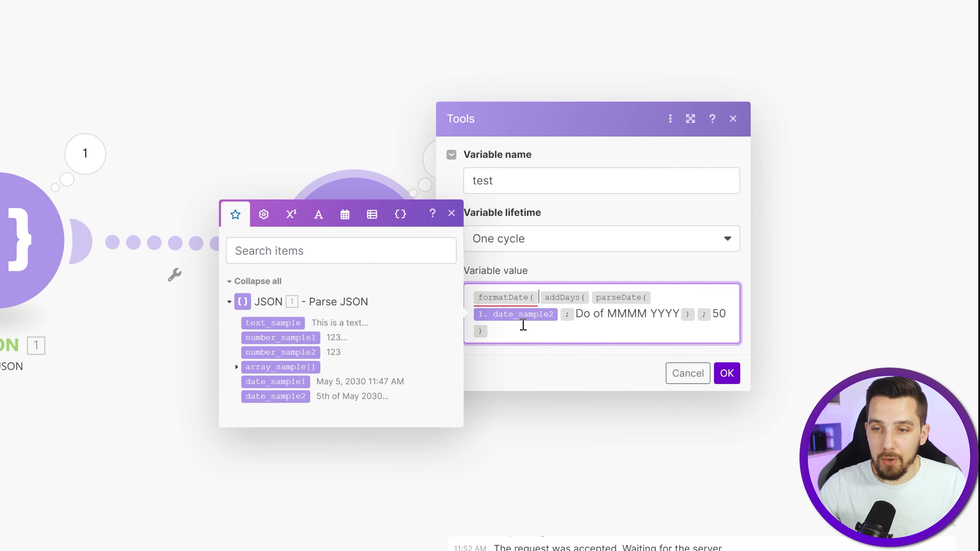
click(517, 332)
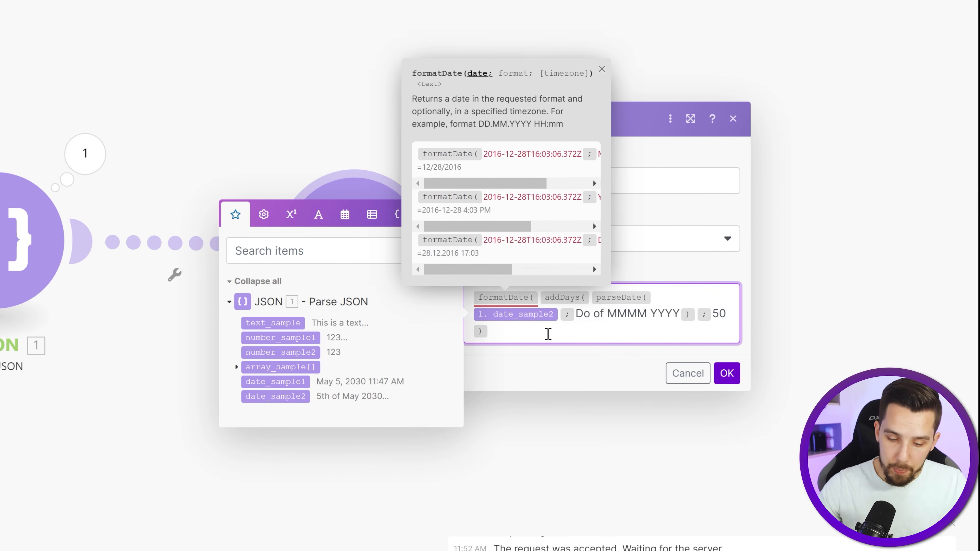
text(;)
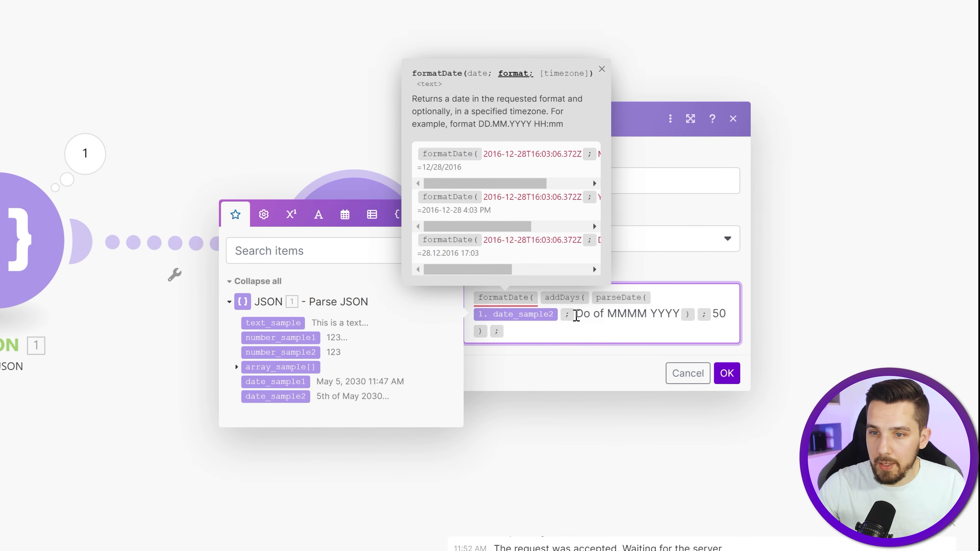
- Reuse the parseDate format Do of MMMM YYYY as the formatDate format, close the function, and save the module
drag(575, 314, 682, 314)
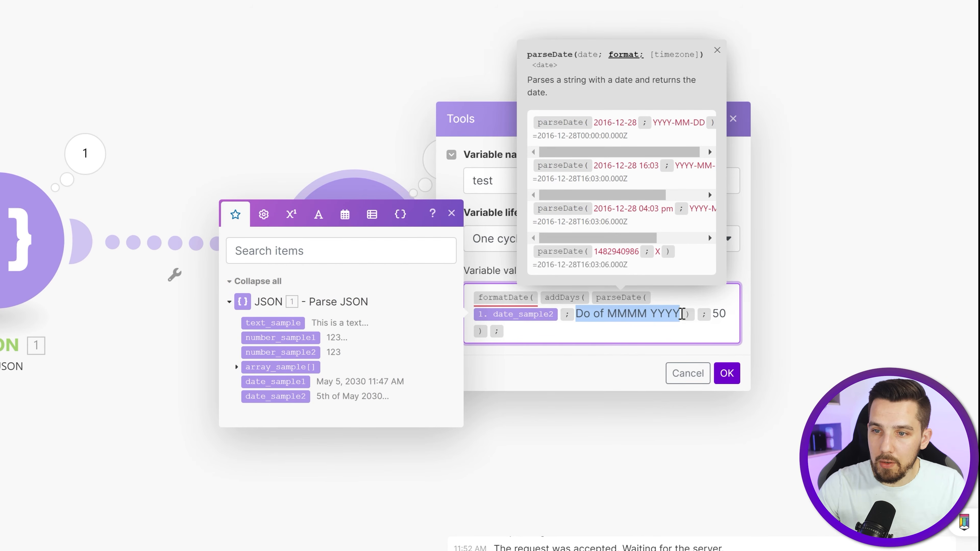
key(ctrl+c)
click(595, 336)
key(ctrl+v)
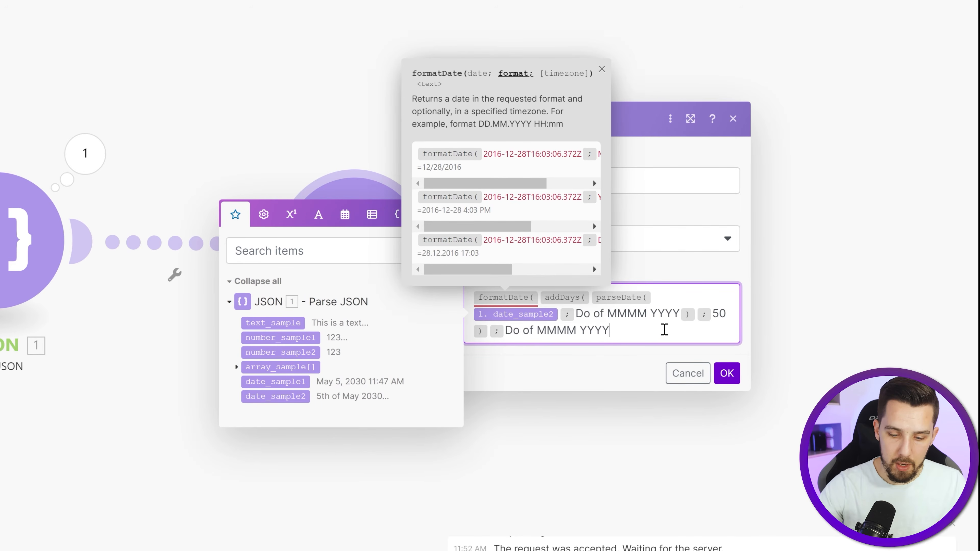
text())
click(631, 365)
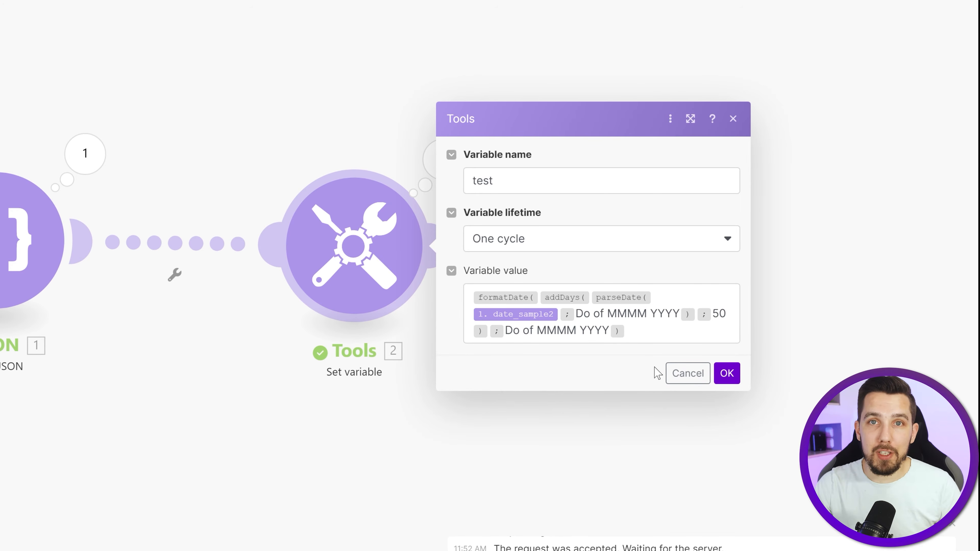
click(728, 375)
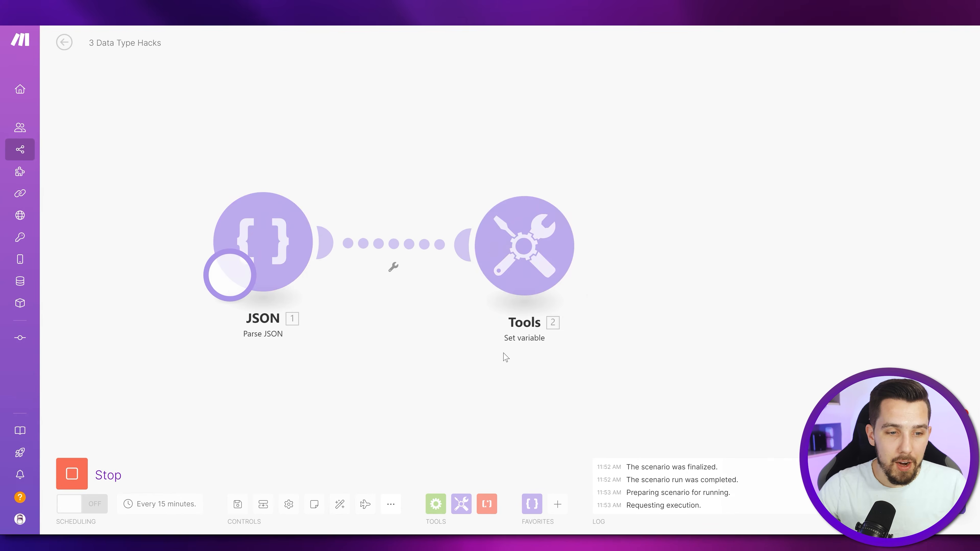
- Inspect the Set variable module's output from the run and review the parseDate format inside its formatDate formula
click(705, 189)
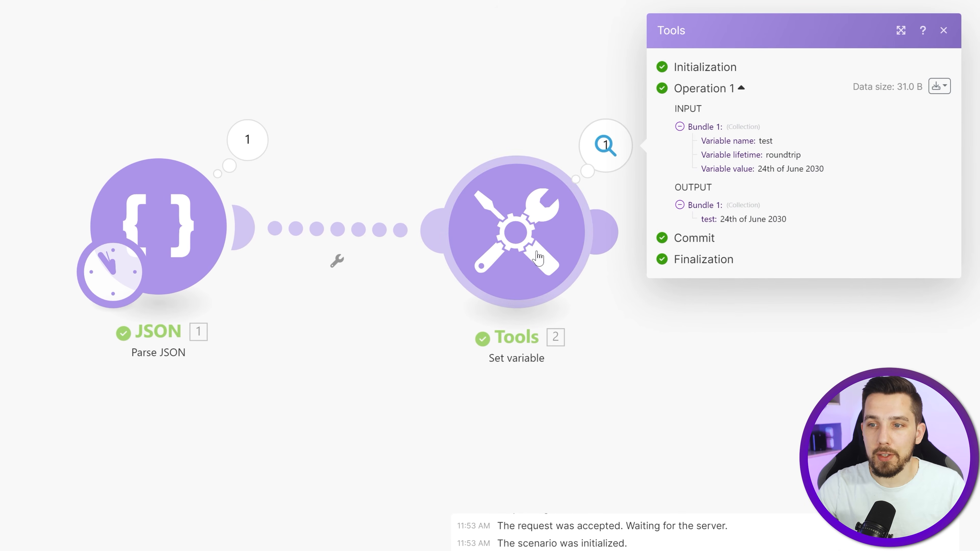
click(538, 257)
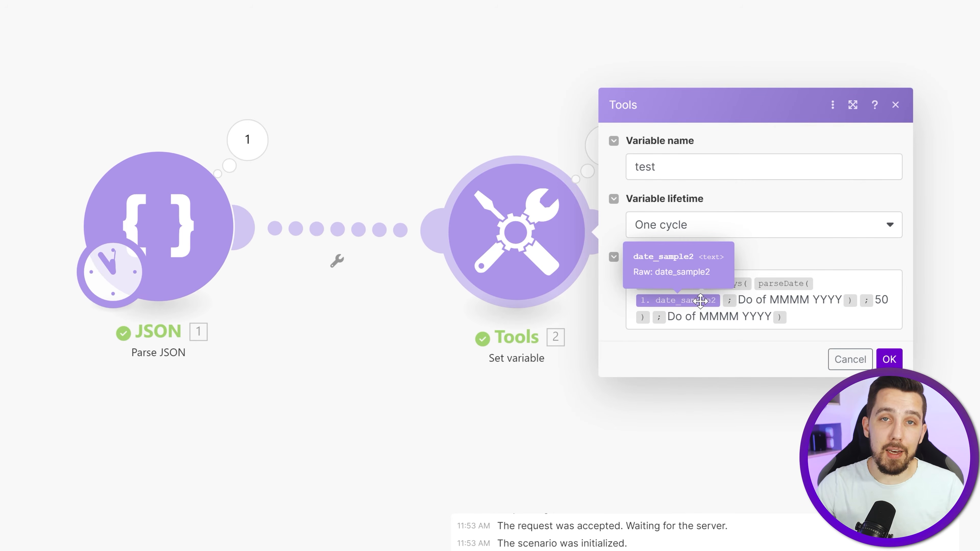
drag(738, 299, 841, 299)
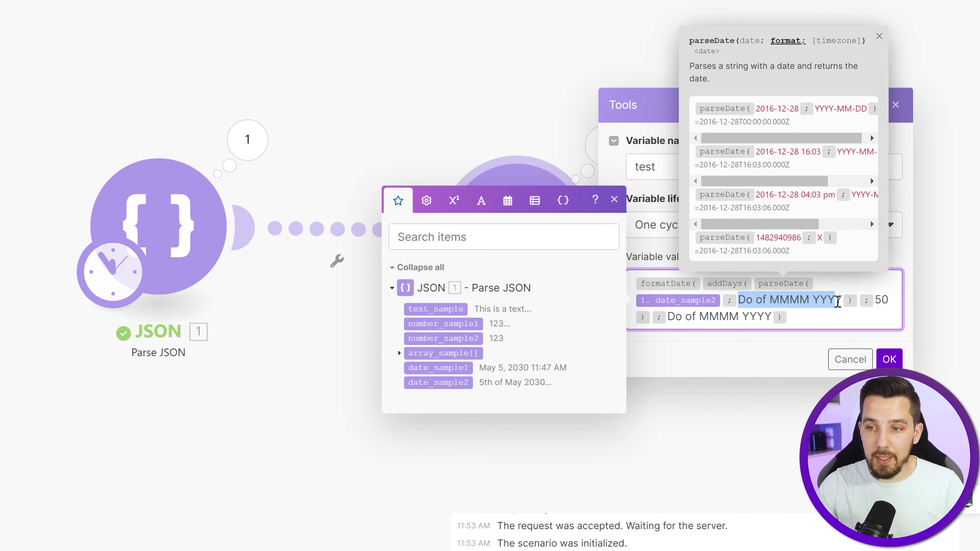
click(837, 311)
mouse_move(725, 283)
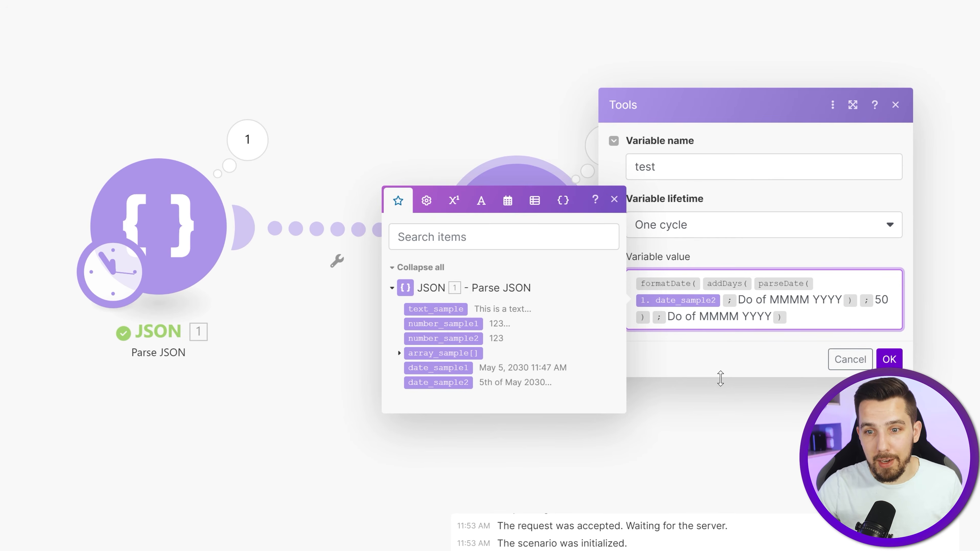
click(259, 401)
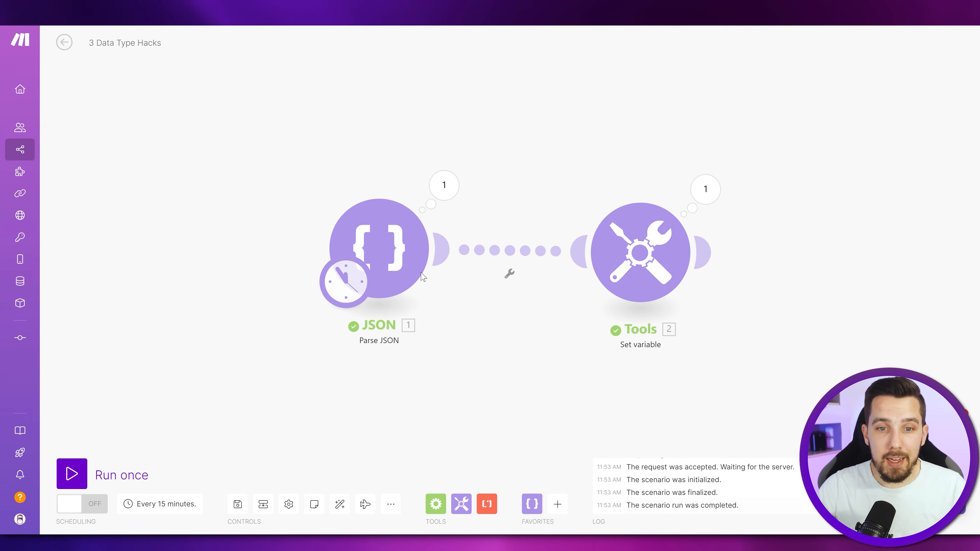
- Check the Parse JSON module's JSON string and open the raw content of its output bundles from the run
click(390, 253)
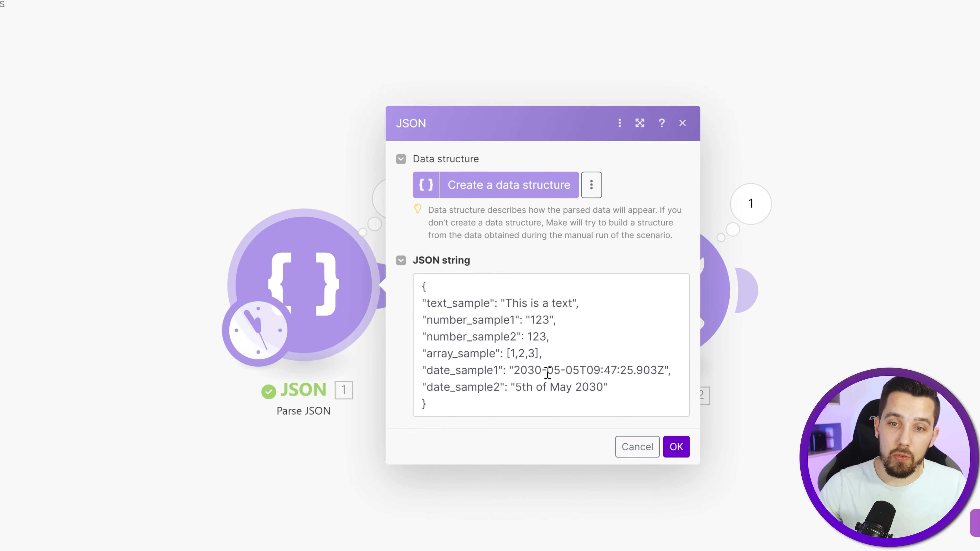
click(260, 171)
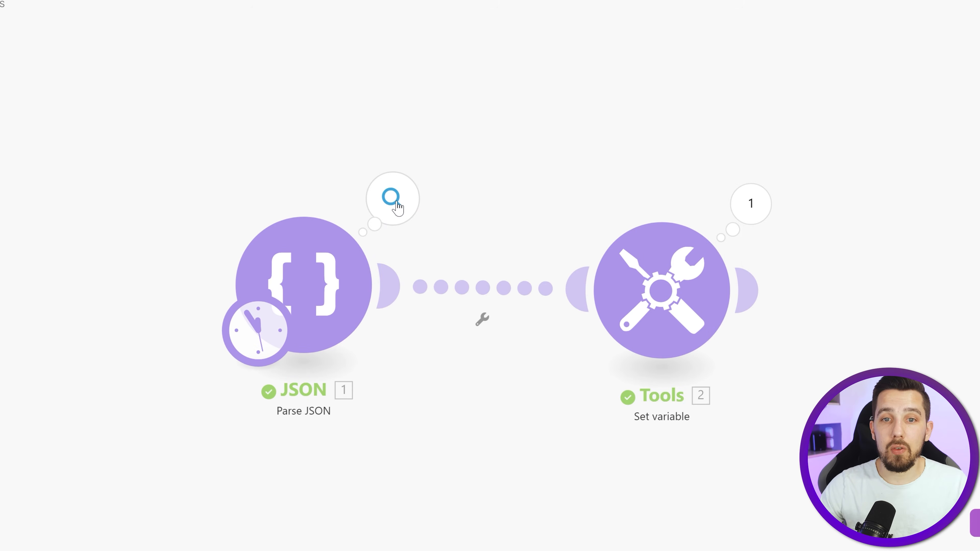
click(393, 199)
click(727, 70)
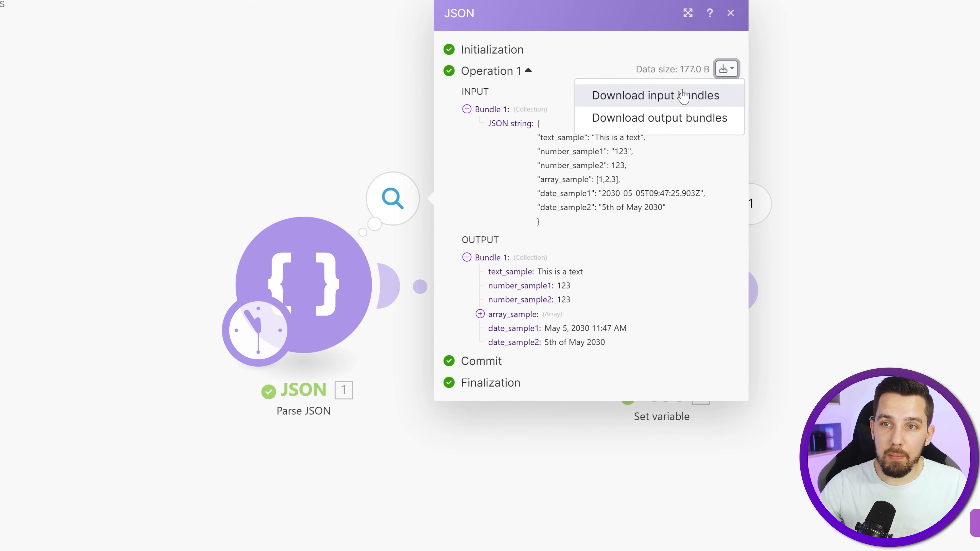
click(668, 124)
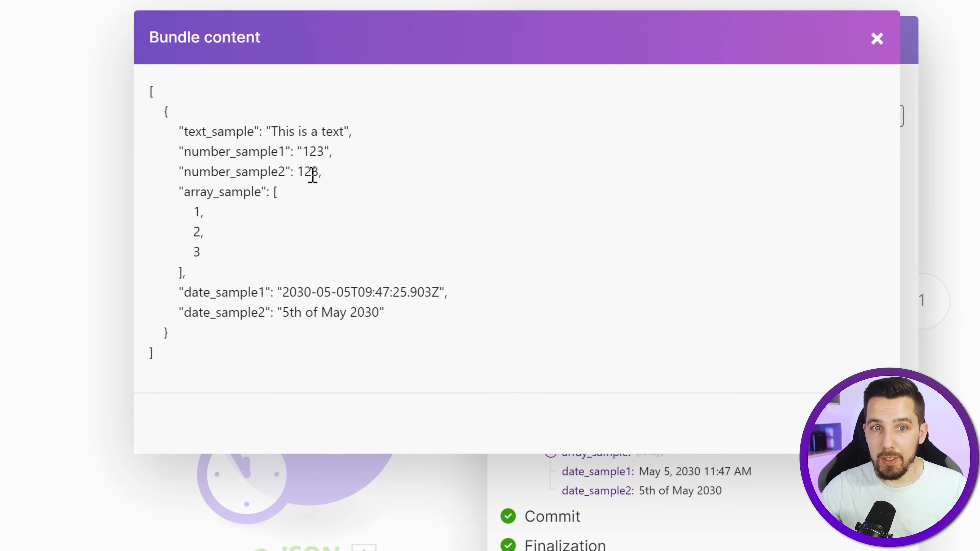
- Compare how text_sample, number_sample1 and number_sample2 are written in the bundle content to tell text from numbers
click(265, 132)
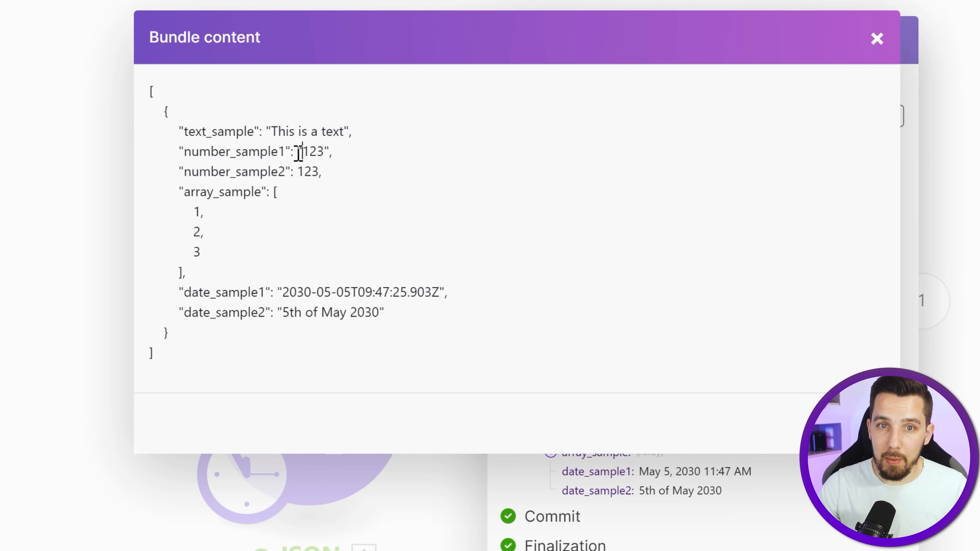
drag(278, 152, 188, 157)
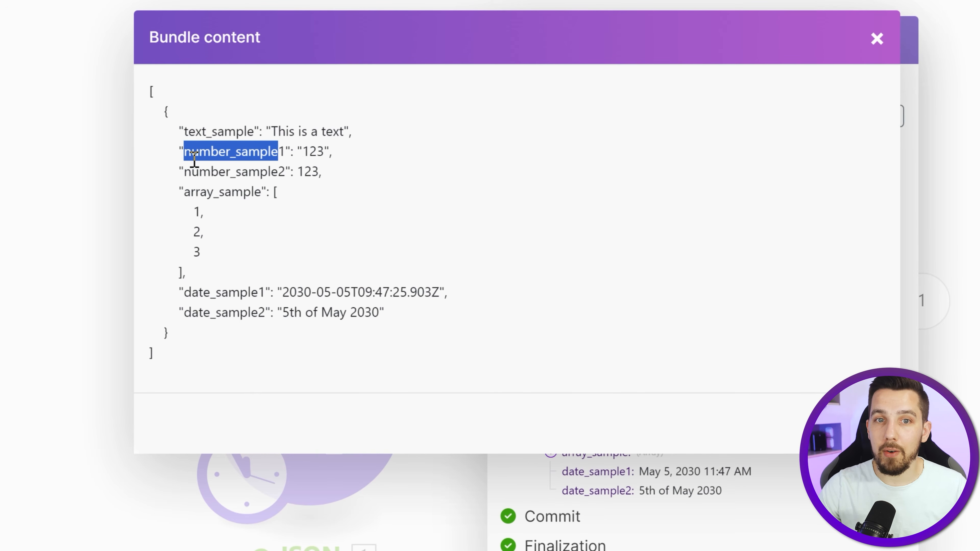
click(199, 168)
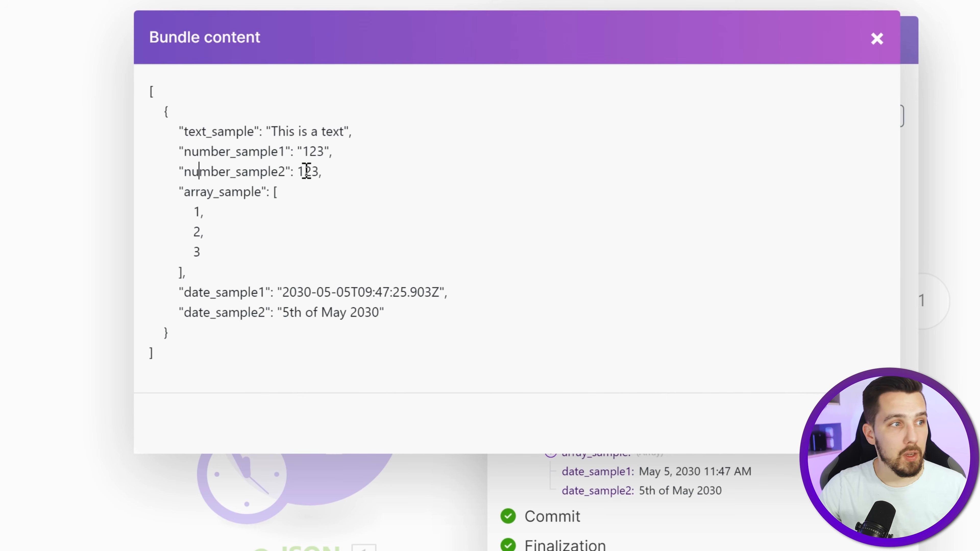
drag(340, 153, 242, 153)
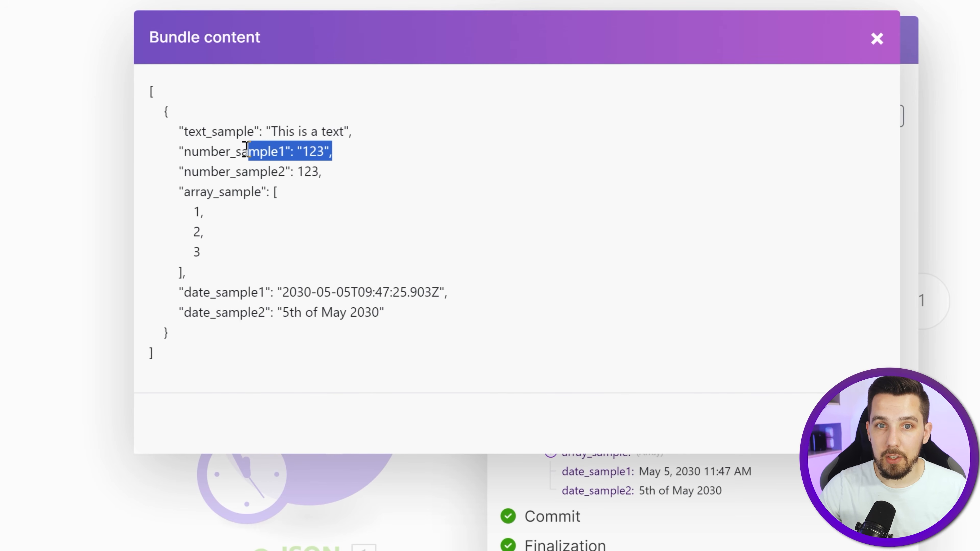
click(210, 166)
click(295, 169)
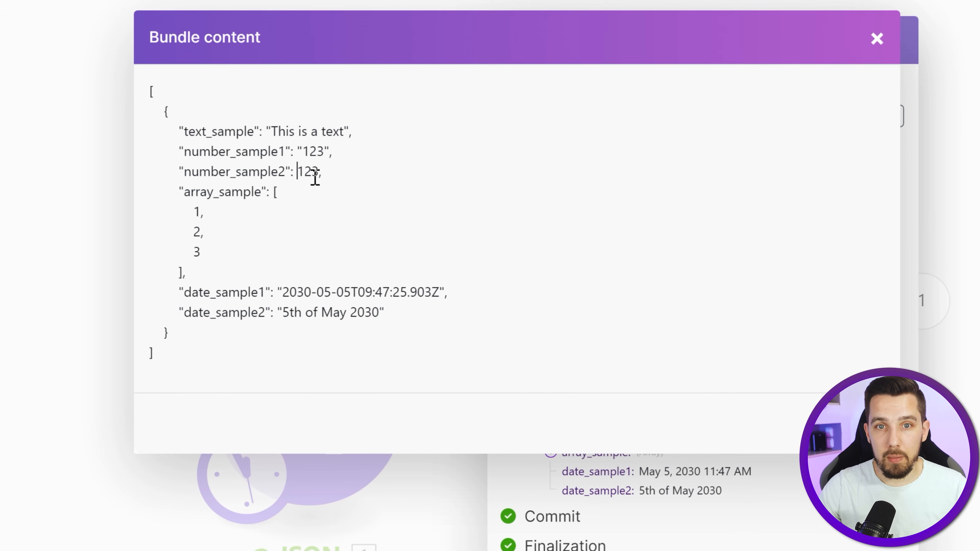
key(End)
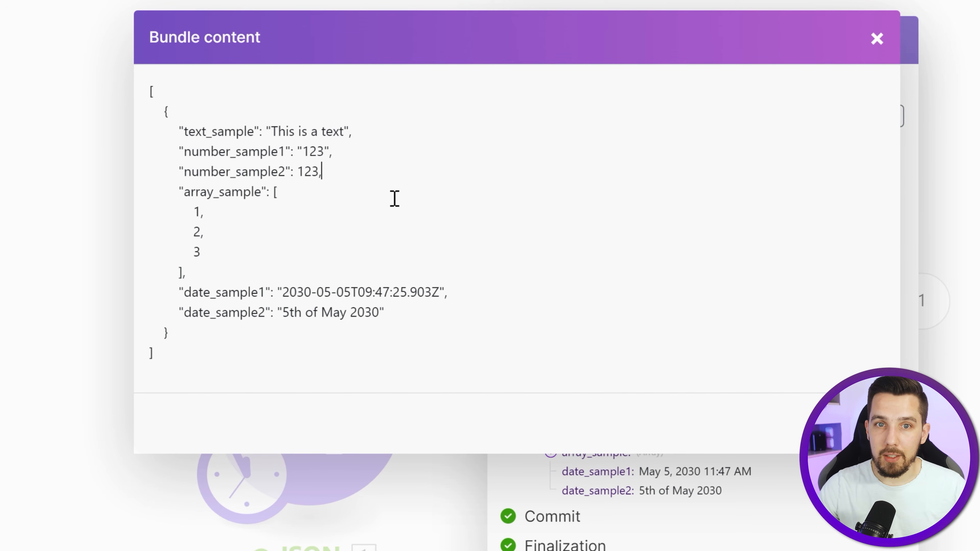
click(260, 174)
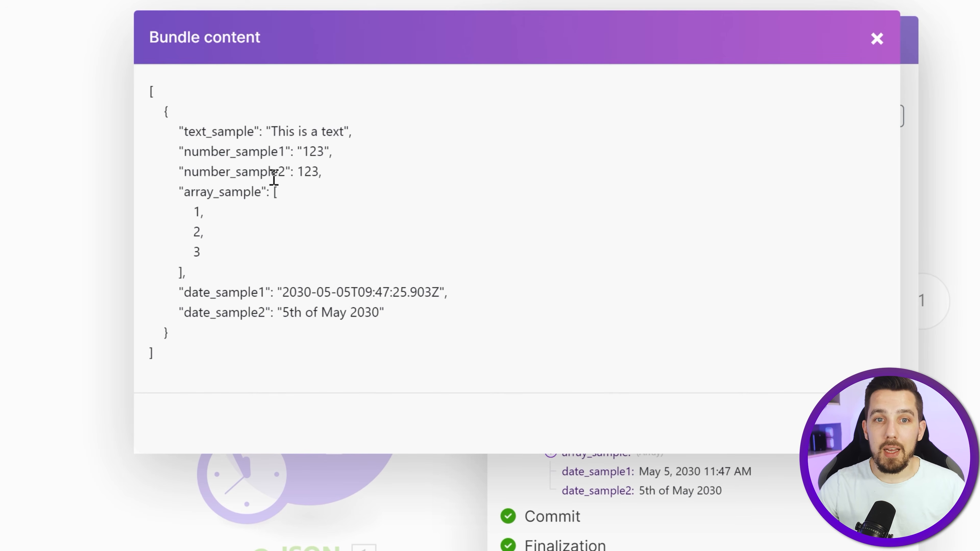
- Examine the brackets and items of array_sample and the curly-brace collection that encloses all fields in the bundle content
click(304, 187)
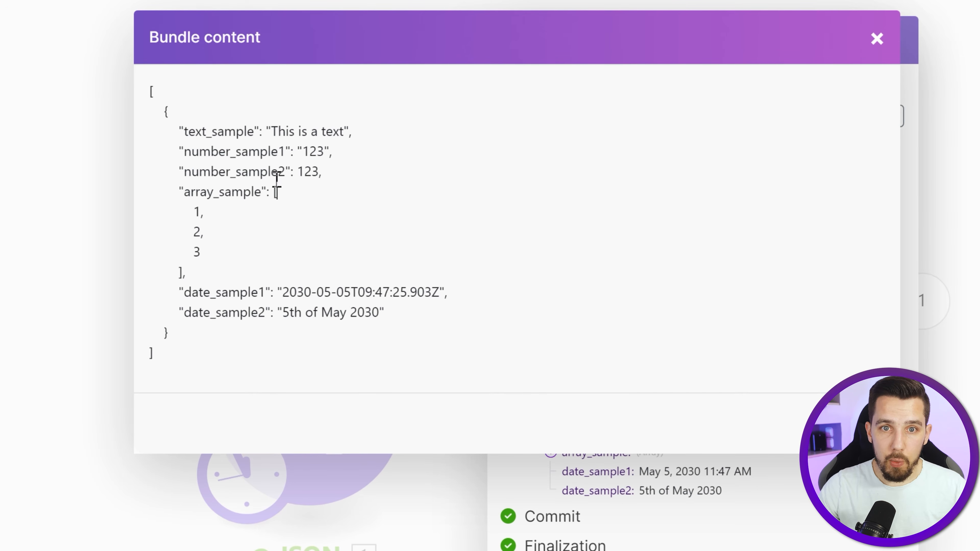
click(303, 175)
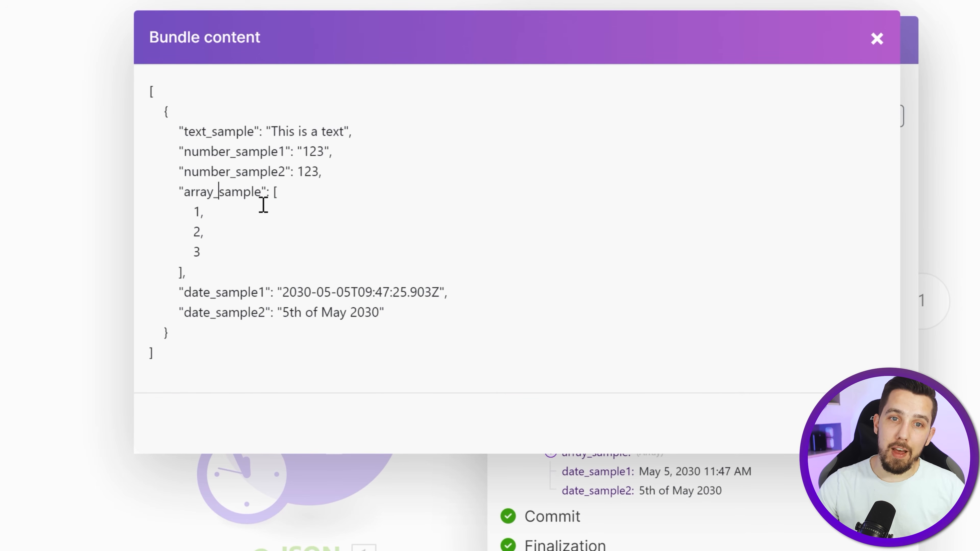
double_click(275, 192)
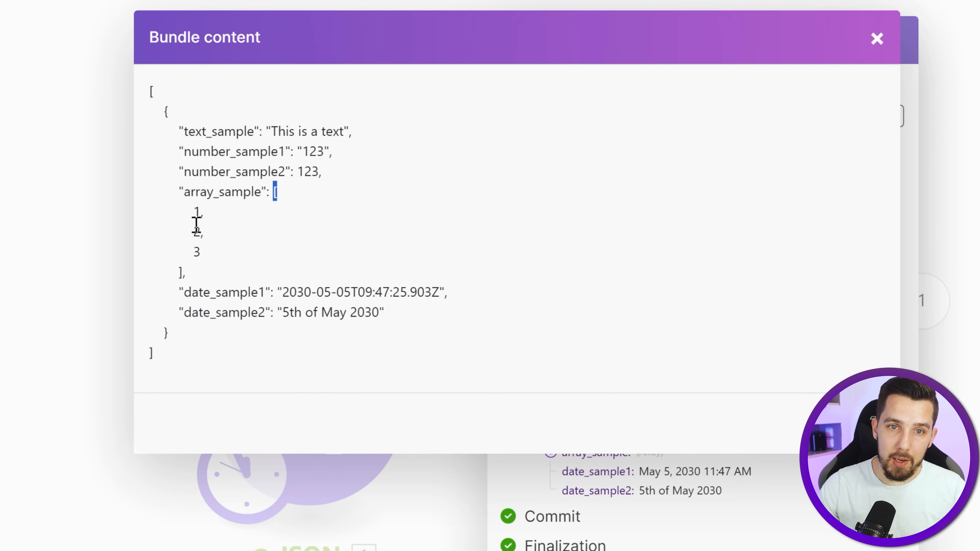
drag(196, 218, 221, 247)
click(221, 247)
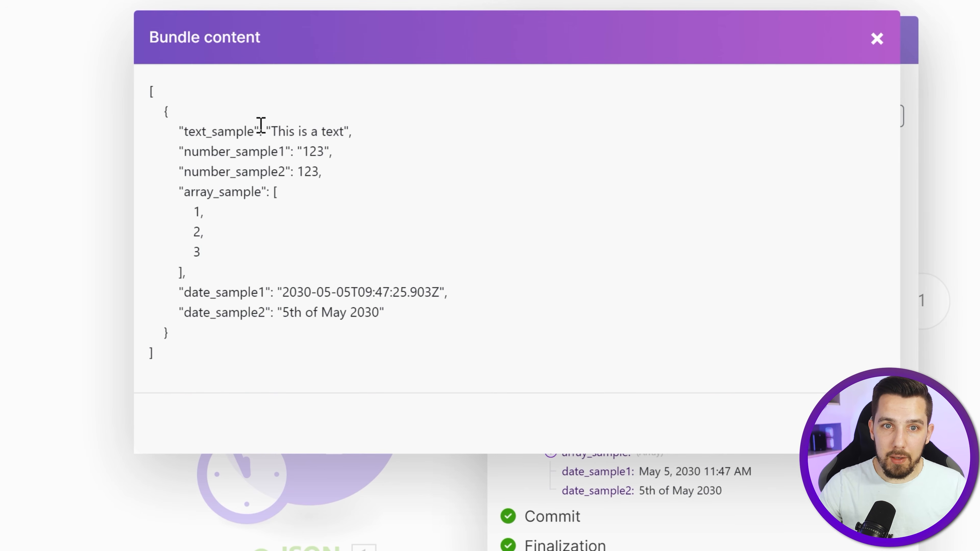
drag(191, 211, 208, 212)
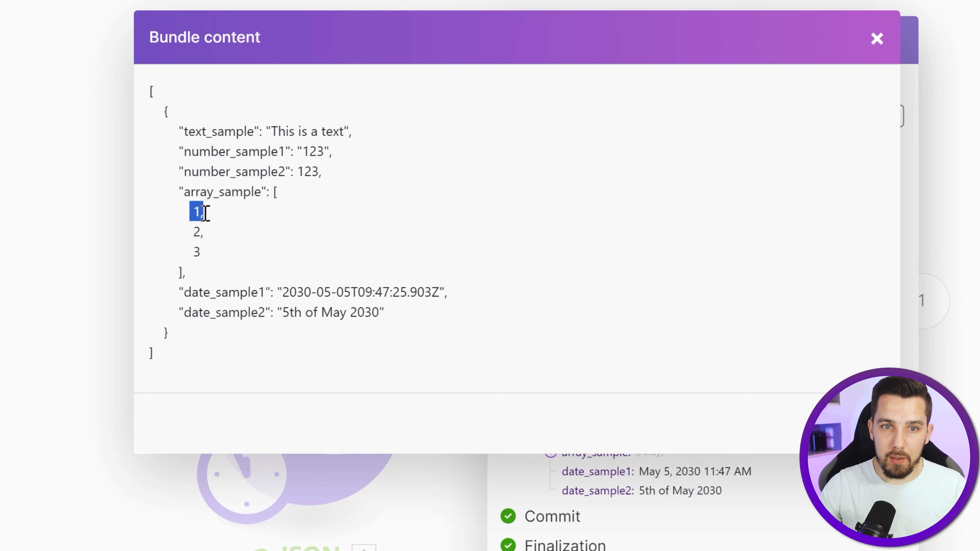
drag(263, 131, 370, 116)
click(212, 210)
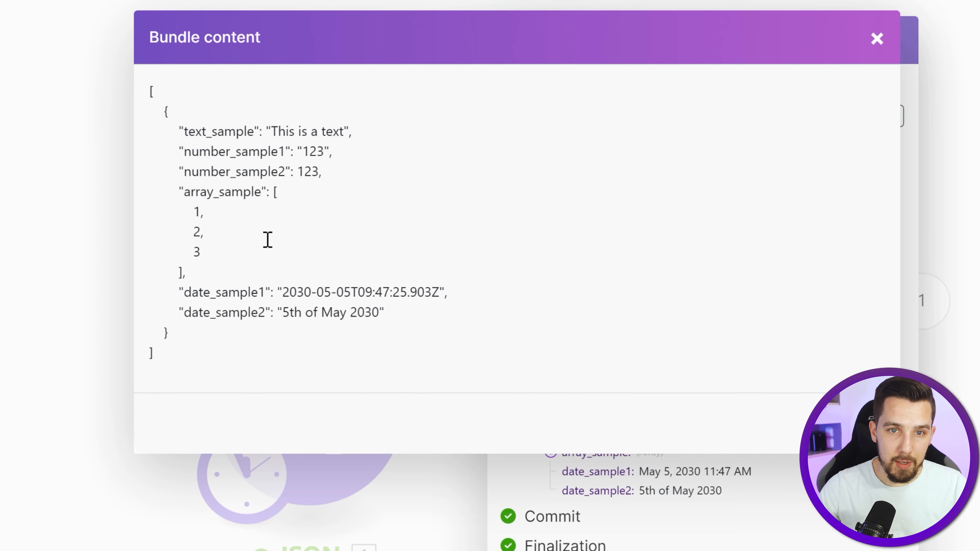
drag(167, 105, 196, 324)
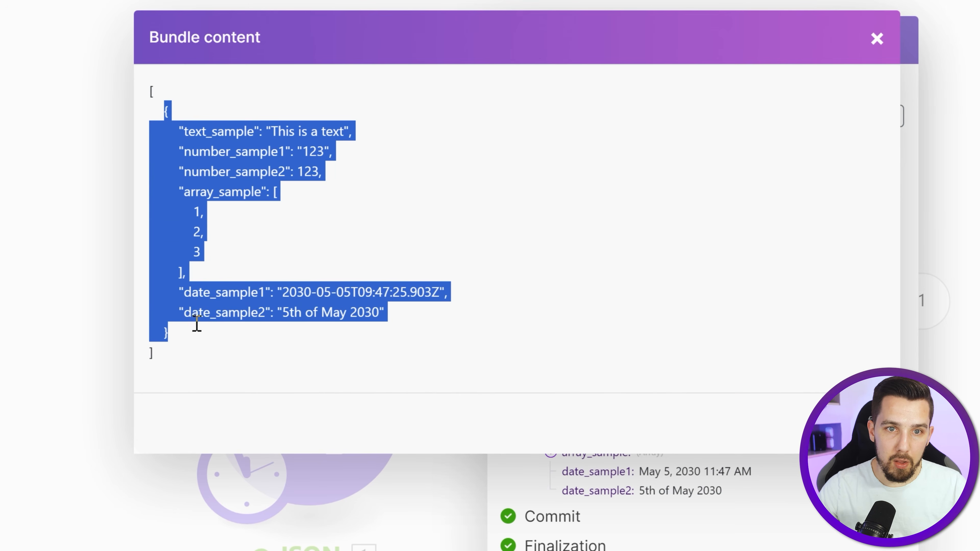
click(200, 216)
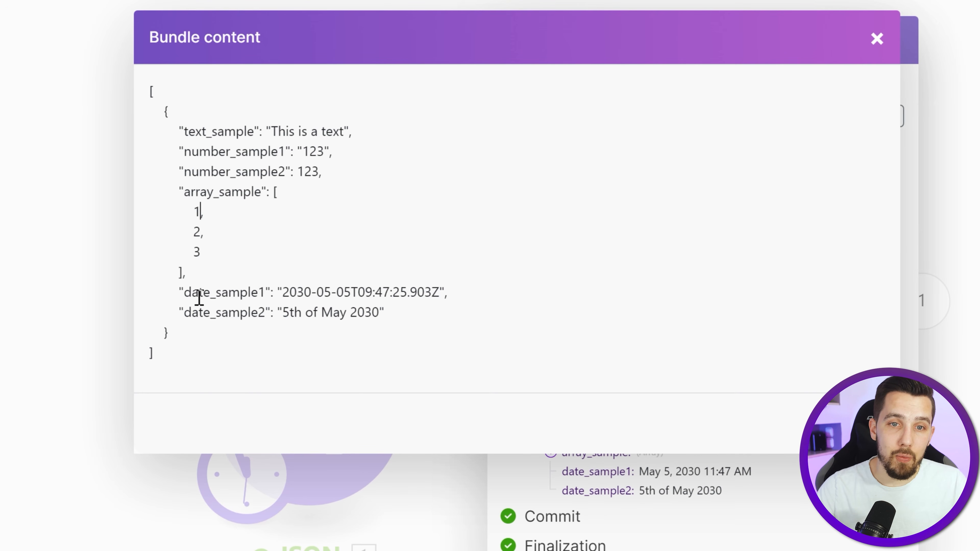
- Examine the date_sample1 value's date format, including its ending Z, and compare it with the date_sample2 value
drag(283, 293, 439, 292)
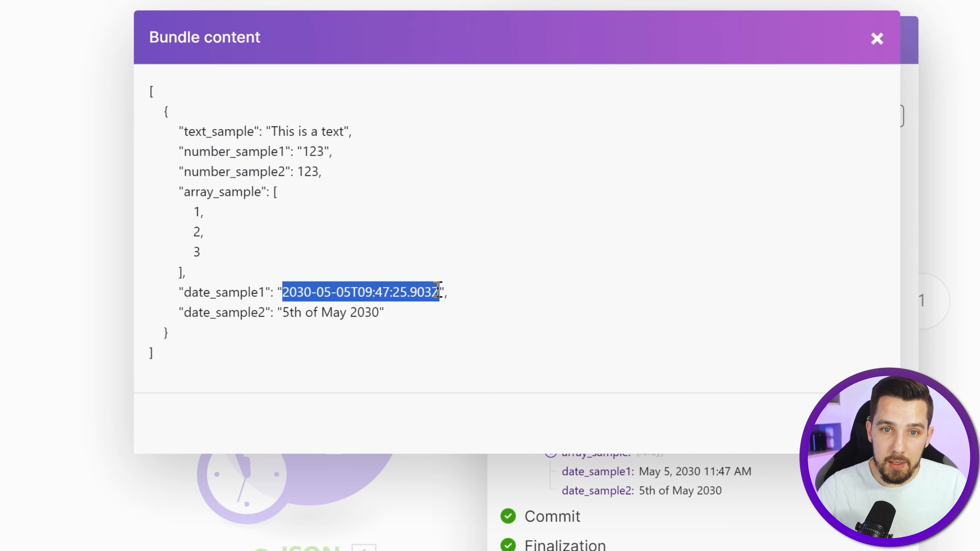
click(462, 293)
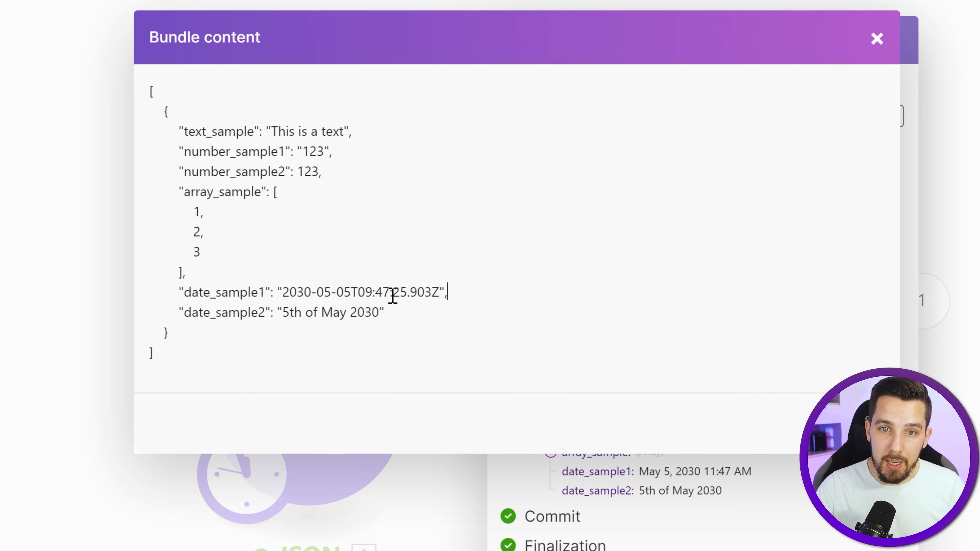
drag(440, 298, 435, 297)
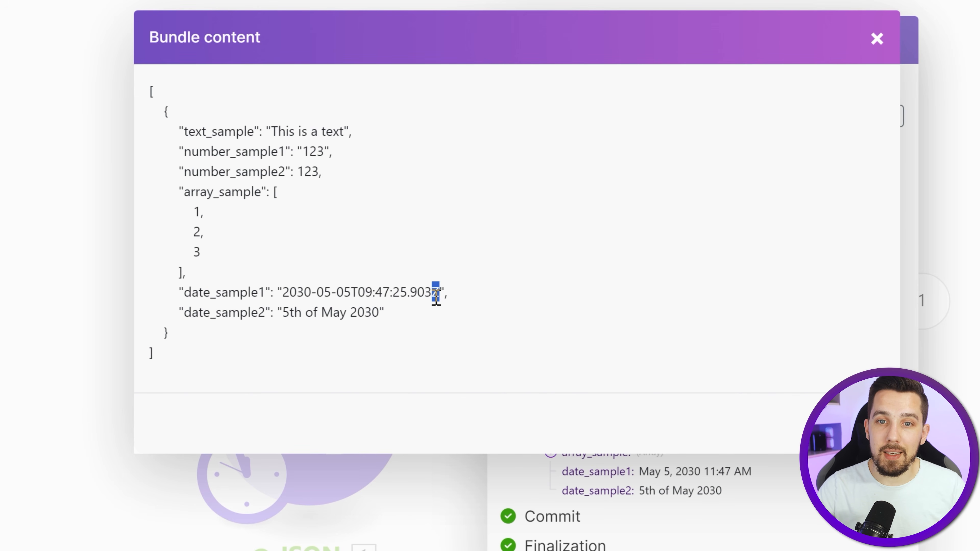
click(461, 298)
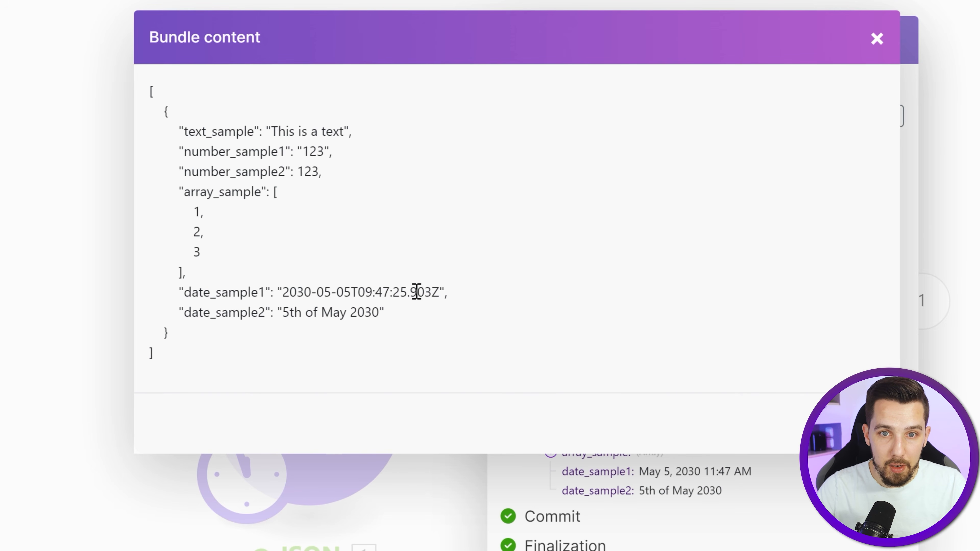
drag(282, 297, 455, 294)
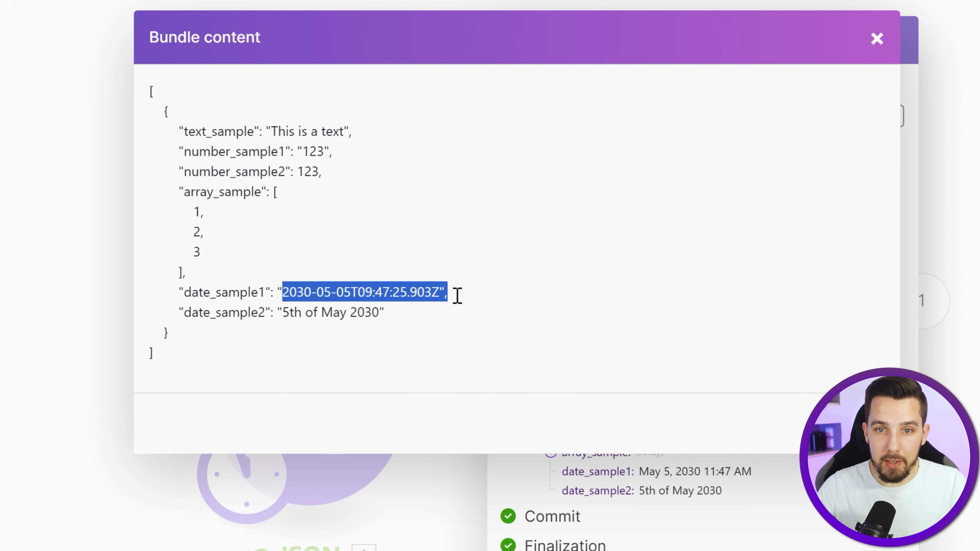
click(471, 296)
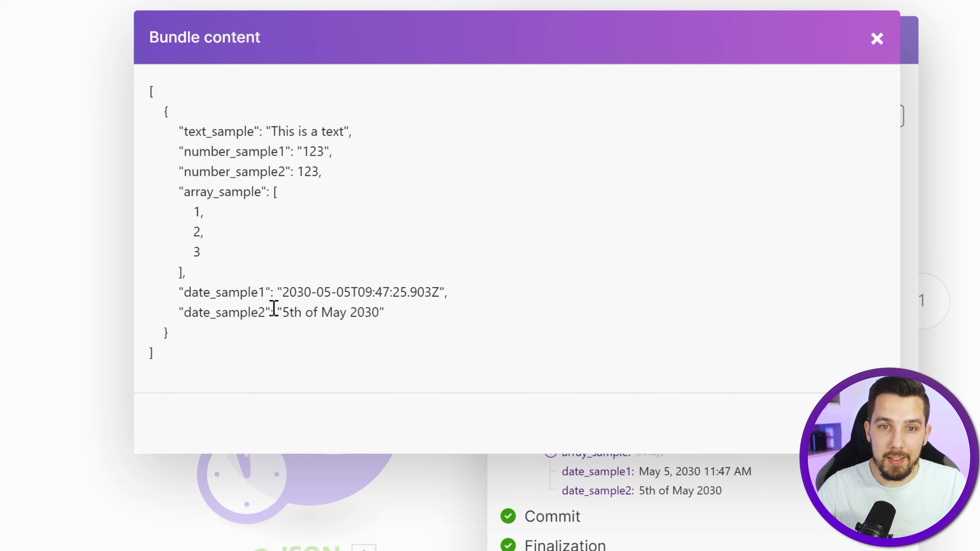
drag(278, 311, 386, 312)
click(386, 311)
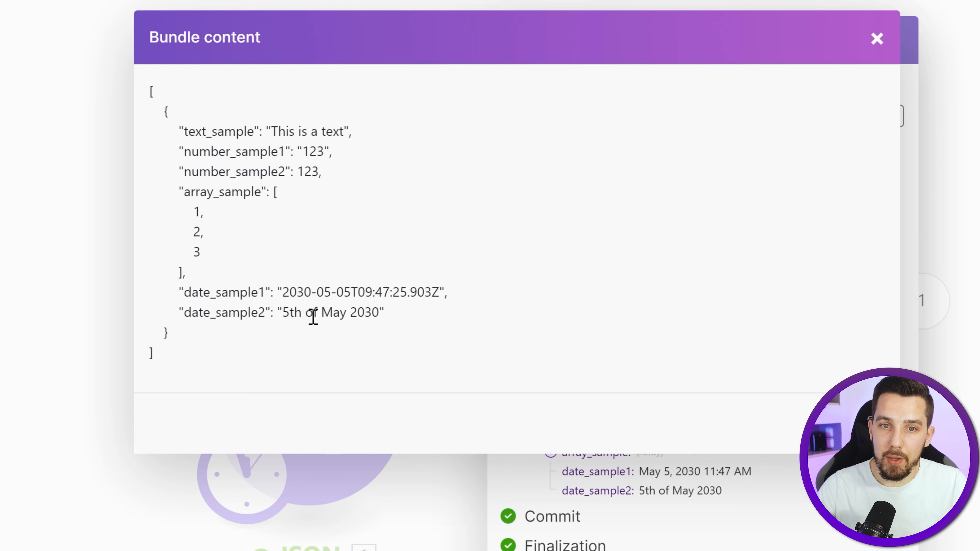